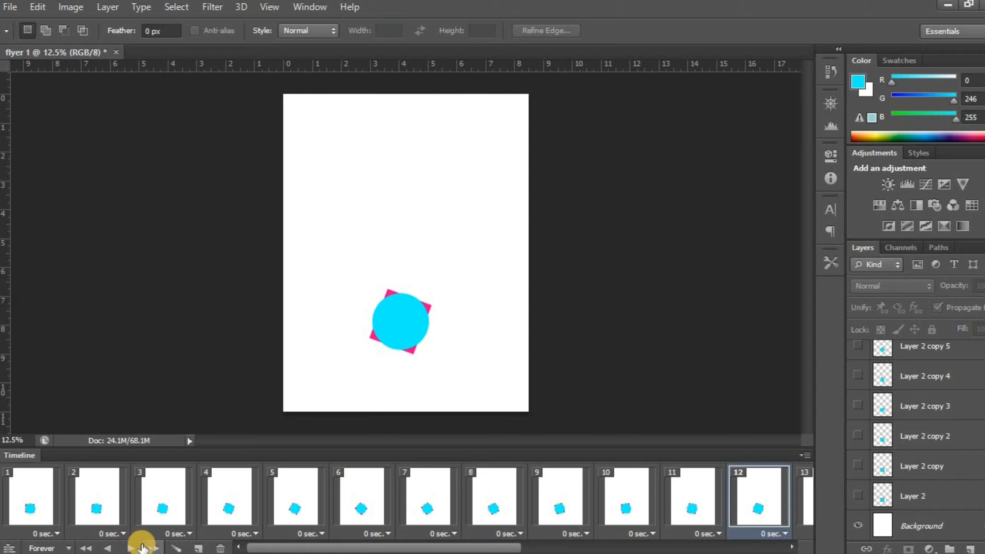
- Play the frame animation of the rotating shape and stop the playback
{"action": "left_click", "coordinate": [130, 548]}
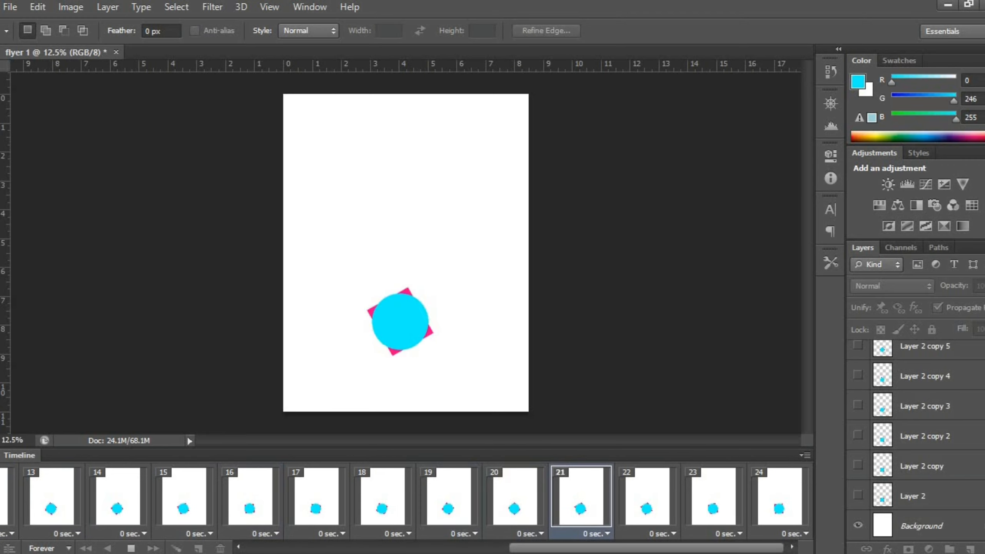
{"action": "left_click", "coordinate": [131, 547]}
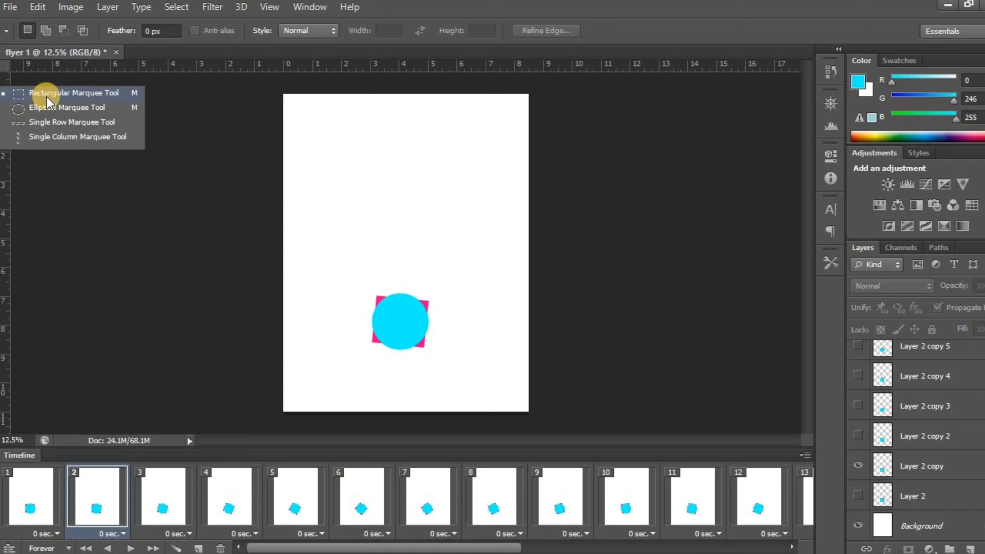
- With frame 1 selected, add a new layer above the Background and move it directly above Layer 2
{"action": "left_click", "coordinate": [47, 97]}
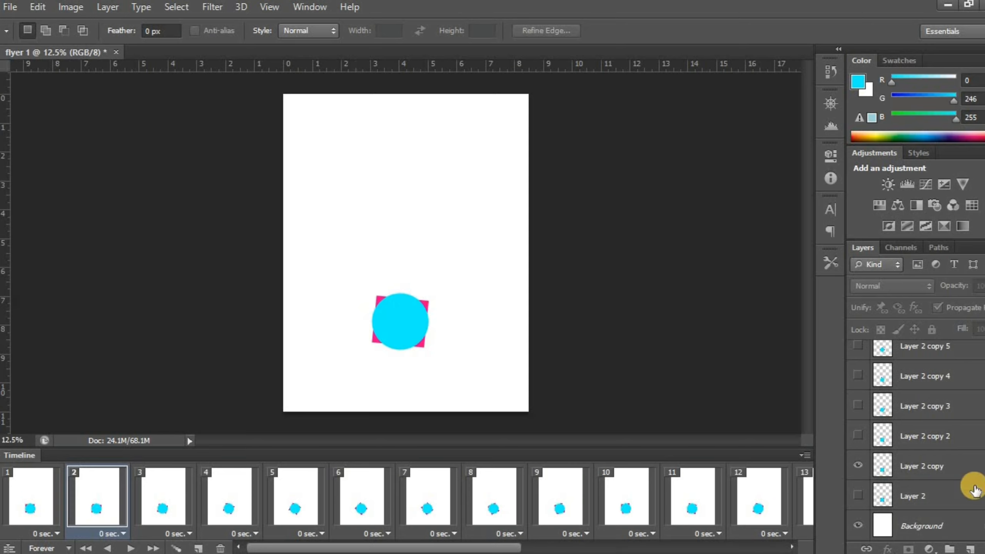
{"action": "left_click", "coordinate": [32, 508]}
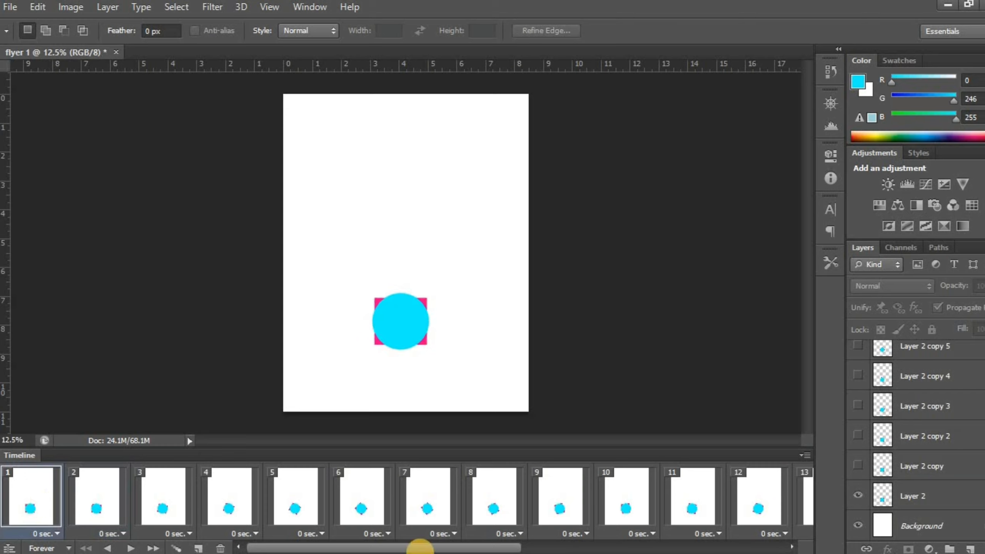
{"action": "left_click", "coordinate": [869, 507]}
{"action": "left_click", "coordinate": [931, 526]}
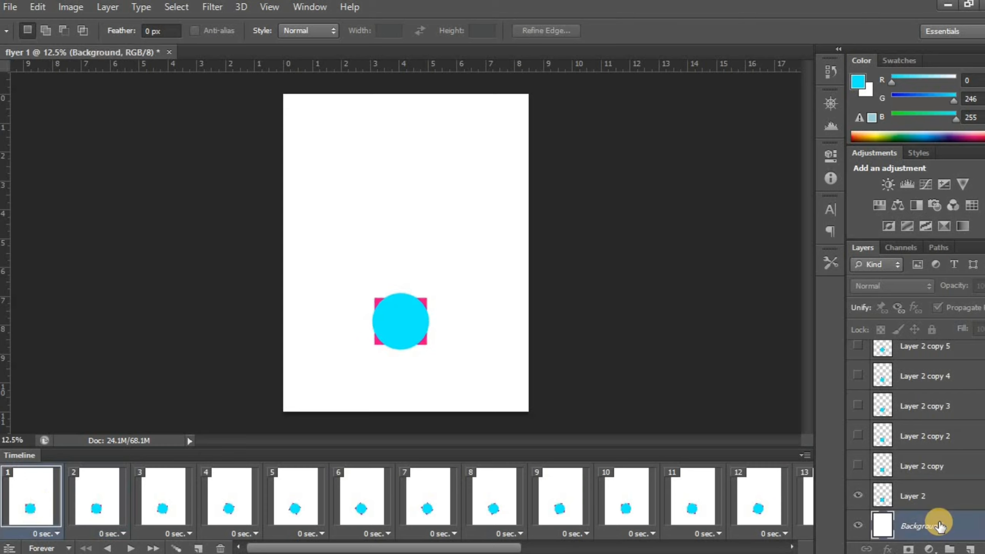
{"action": "left_click", "coordinate": [973, 548]}
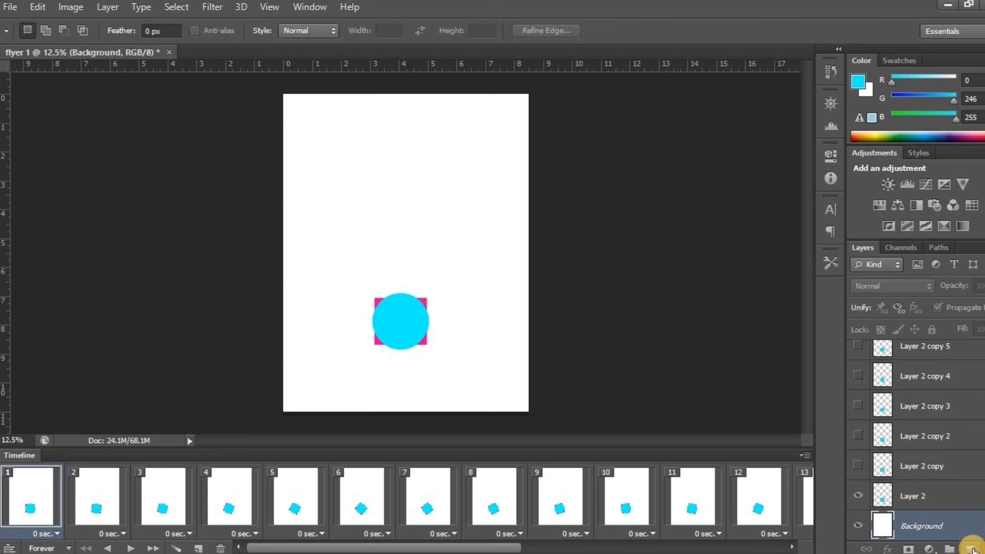
{"action": "left_click", "coordinate": [973, 550]}
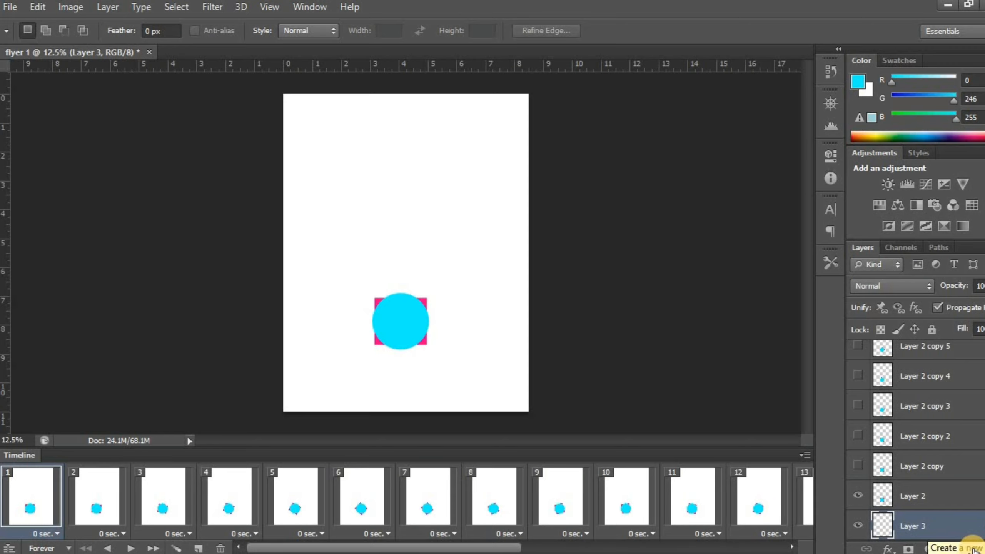
{"action": "left_click", "coordinate": [947, 500], "text": "shift"}
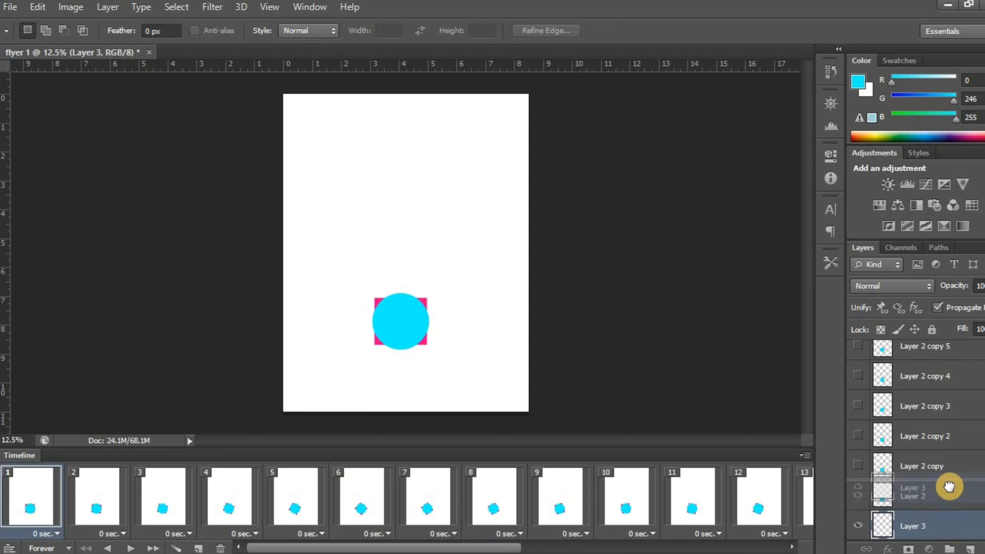
{"action": "mouse_move", "coordinate": [947, 504]}
{"action": "left_mouse_down"}
{"action": "mouse_move", "coordinate": [946, 525]}
{"action": "mouse_move", "coordinate": [945, 490]}
{"action": "left_mouse_up"}
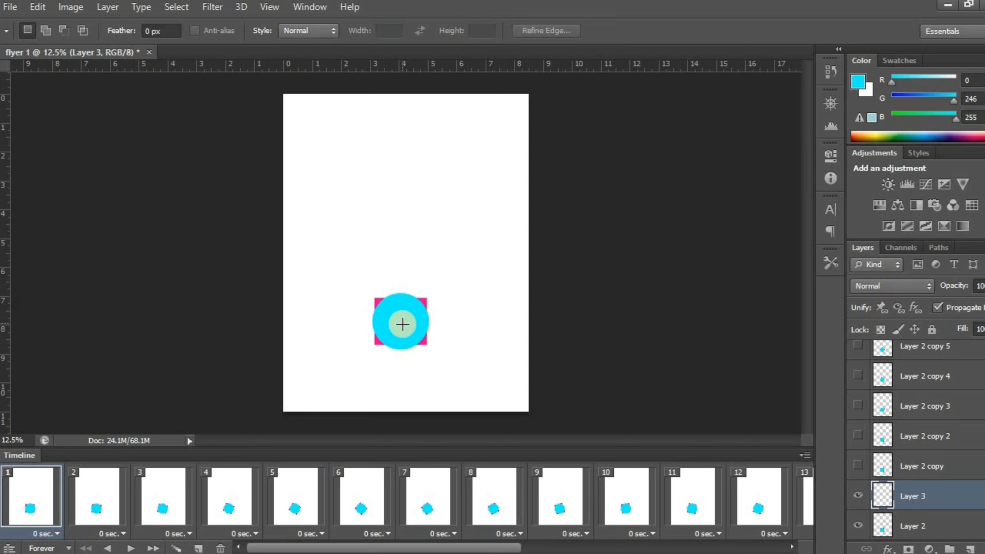
- Marquee-select a thin vertical strip from the circle's centre down to near the page's lower edge and set the foreground colour to 5a4d2d
{"action": "left_click_drag", "start_coordinate": [401, 323], "coordinate": [402, 410]}
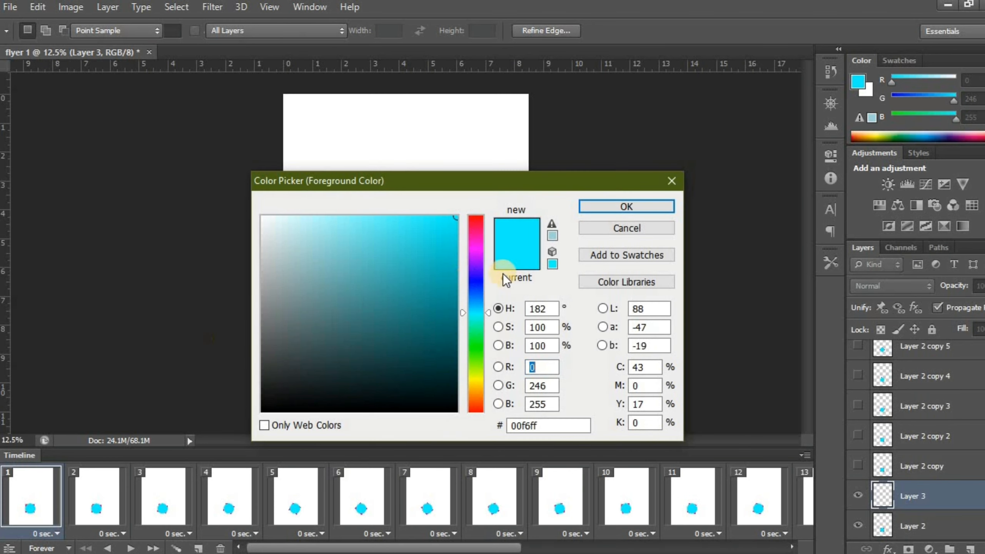
{"action": "left_click_drag", "start_coordinate": [473, 350], "coordinate": [477, 389]}
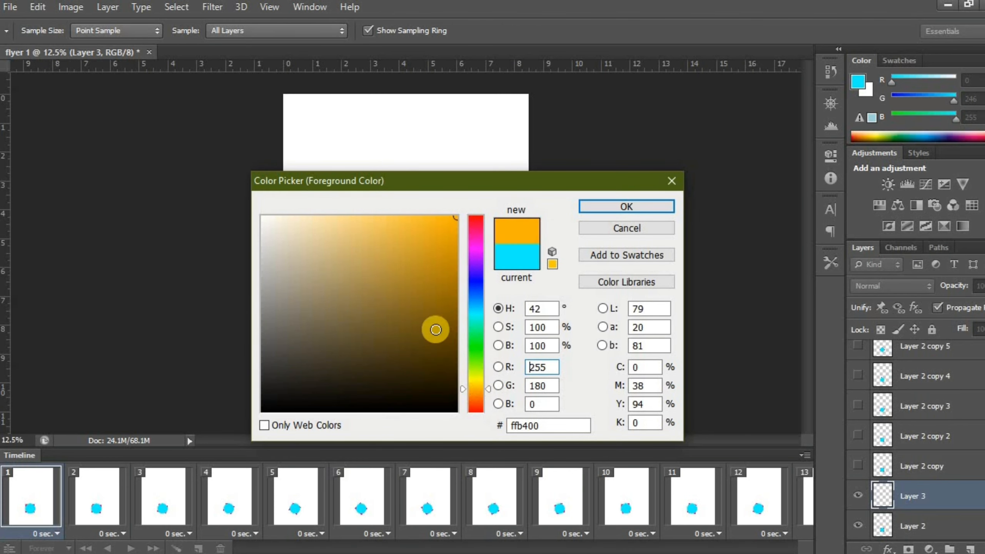
{"action": "left_click", "coordinate": [386, 320]}
{"action": "left_click_drag", "start_coordinate": [377, 324], "coordinate": [374, 325]}
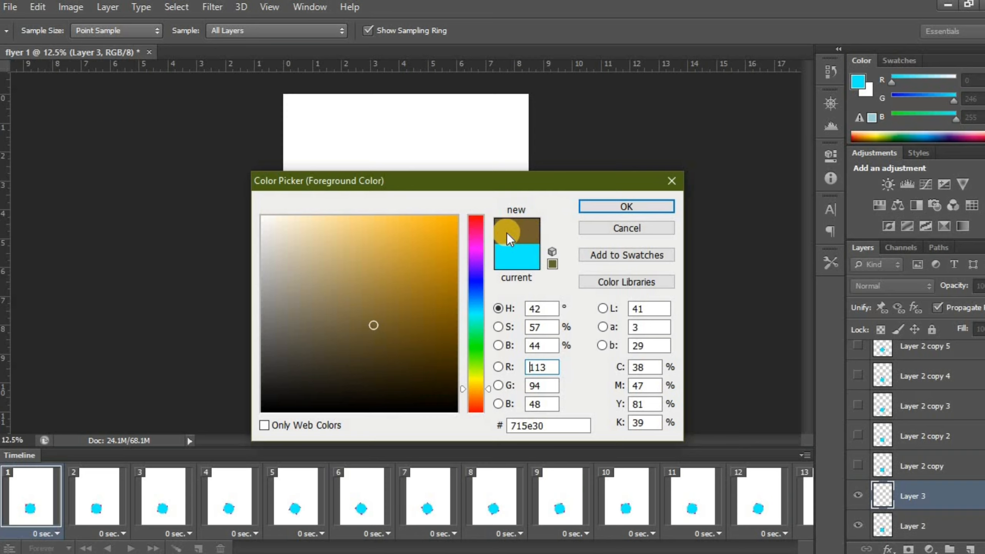
{"action": "mouse_move", "coordinate": [370, 326]}
{"action": "left_mouse_down"}
{"action": "mouse_move", "coordinate": [357, 312]}
{"action": "mouse_move", "coordinate": [359, 343]}
{"action": "left_mouse_up"}
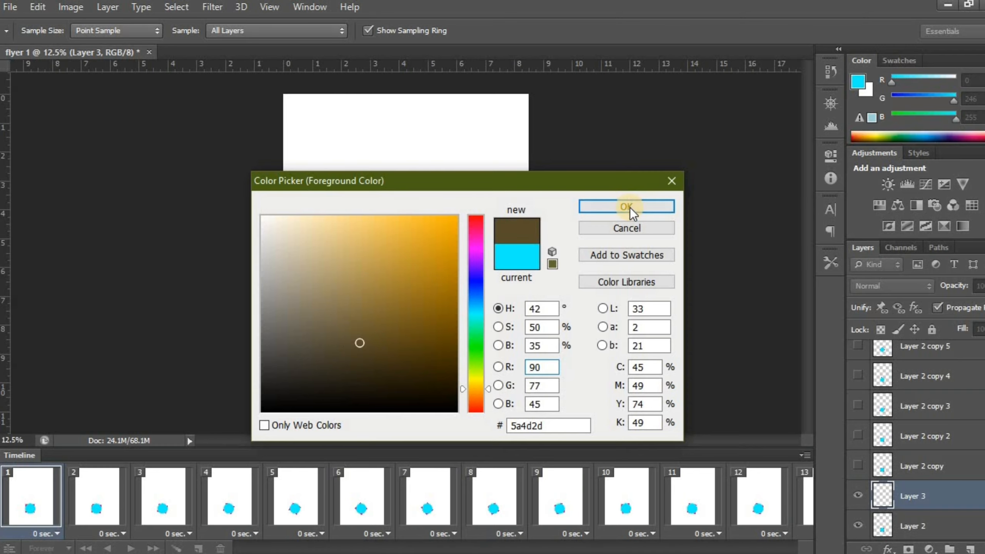
{"action": "left_click", "coordinate": [630, 209]}
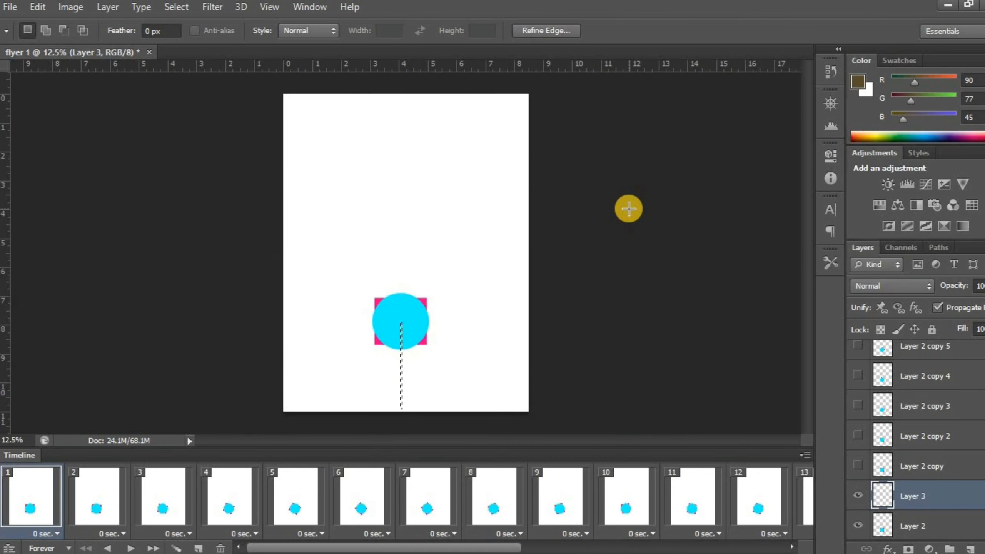
- Fill the selected strip with the foreground colour, deselect it, and rename the layer as Stand
{"action": "key", "text": "alt"}
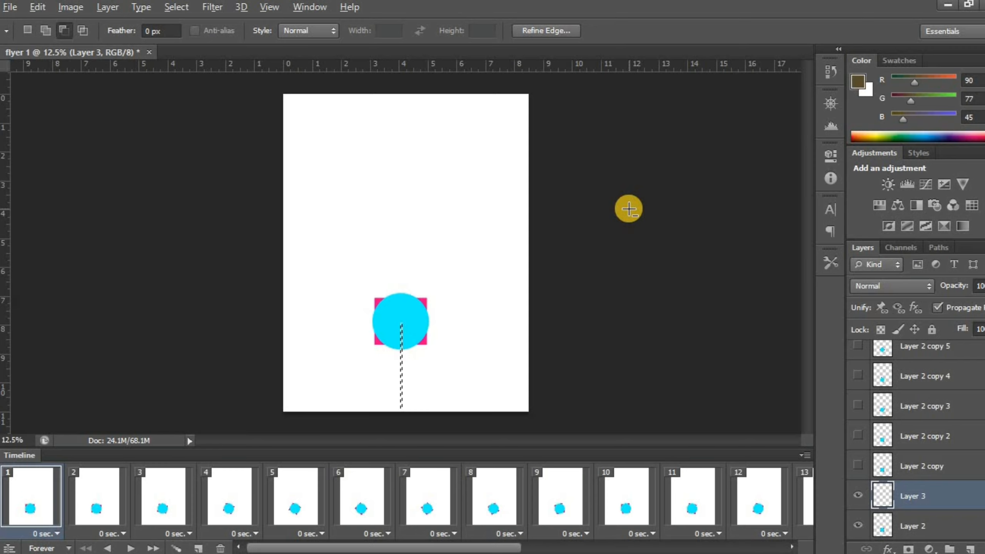
{"action": "key", "text": "alt+BackSpace"}
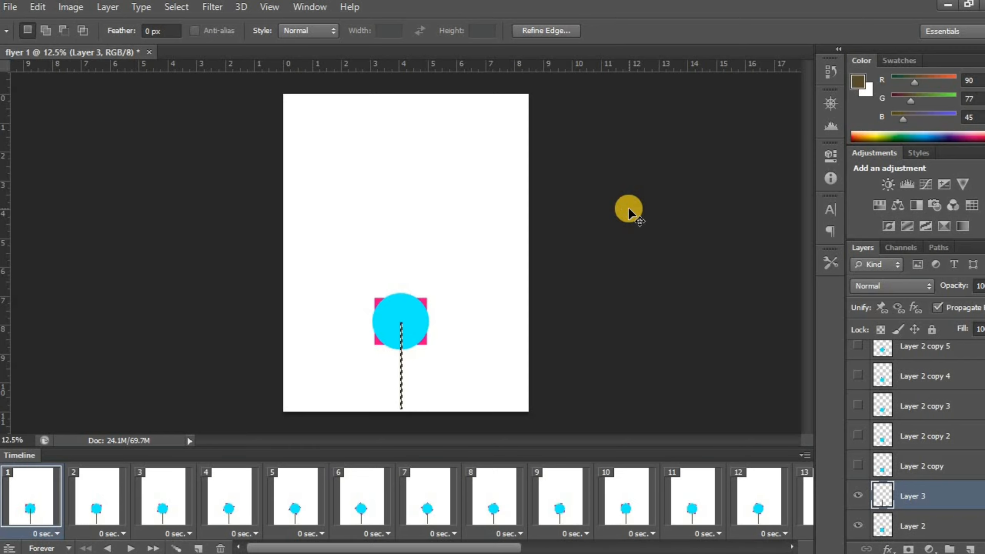
{"action": "key", "text": "ctrl+d"}
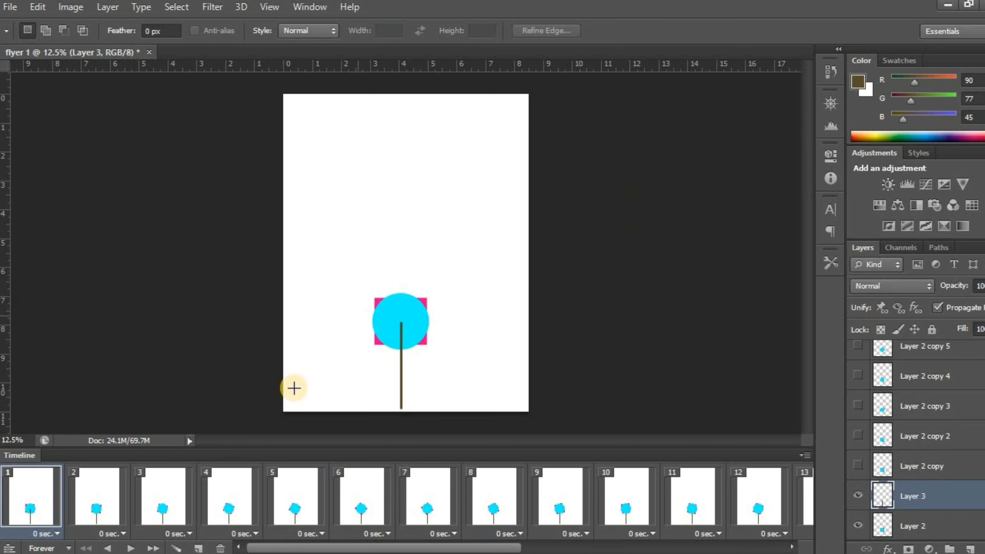
{"action": "double_click", "coordinate": [913, 496]}
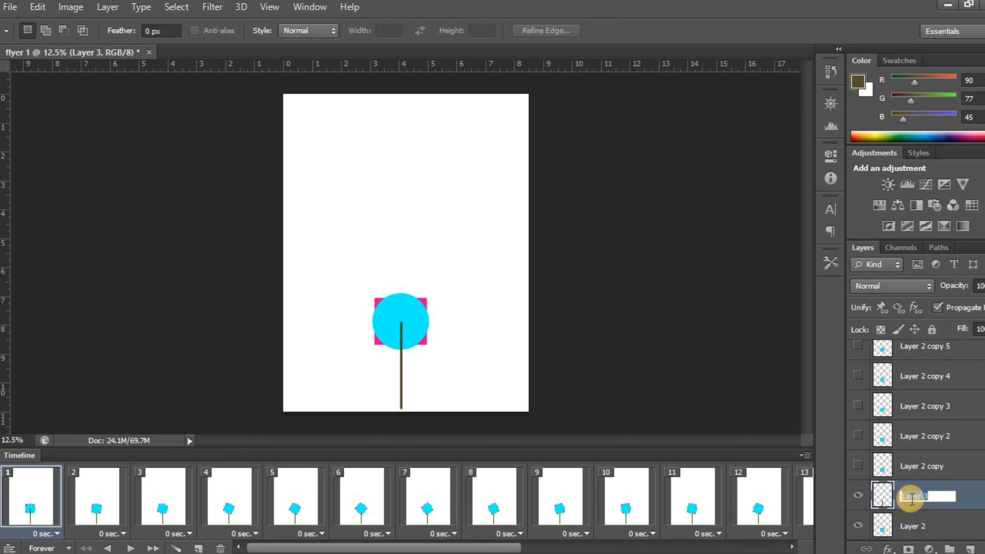
{"action": "type", "text": "Stand"}
{"action": "key", "text": "Return"}
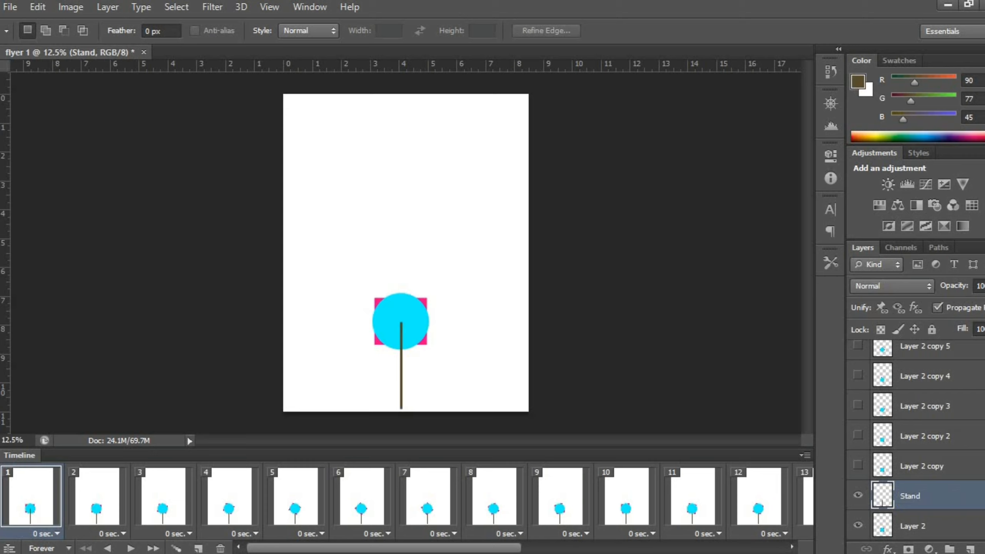
- Switch to the Elliptical Marquee tool
{"action": "right_click", "coordinate": [1, 93]}
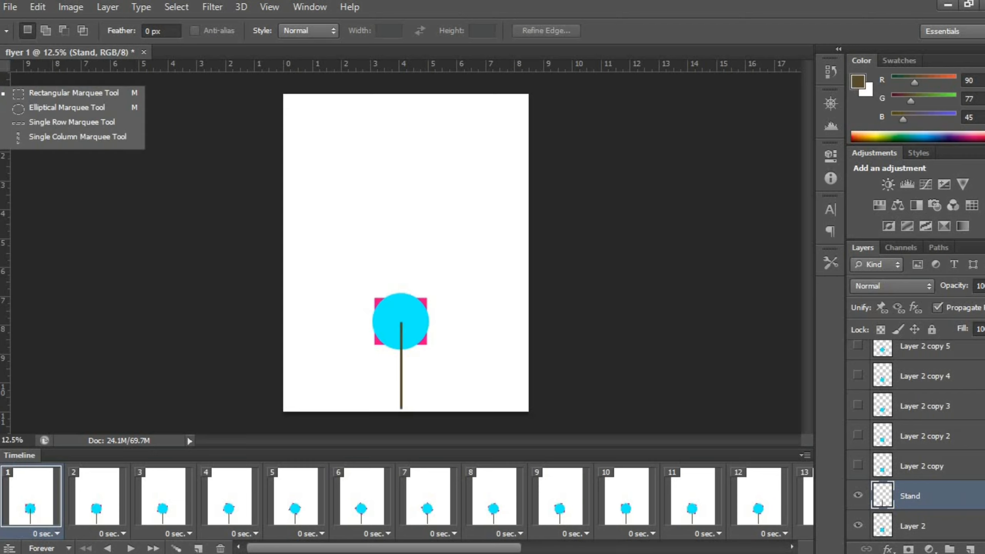
{"action": "left_click", "coordinate": [43, 112]}
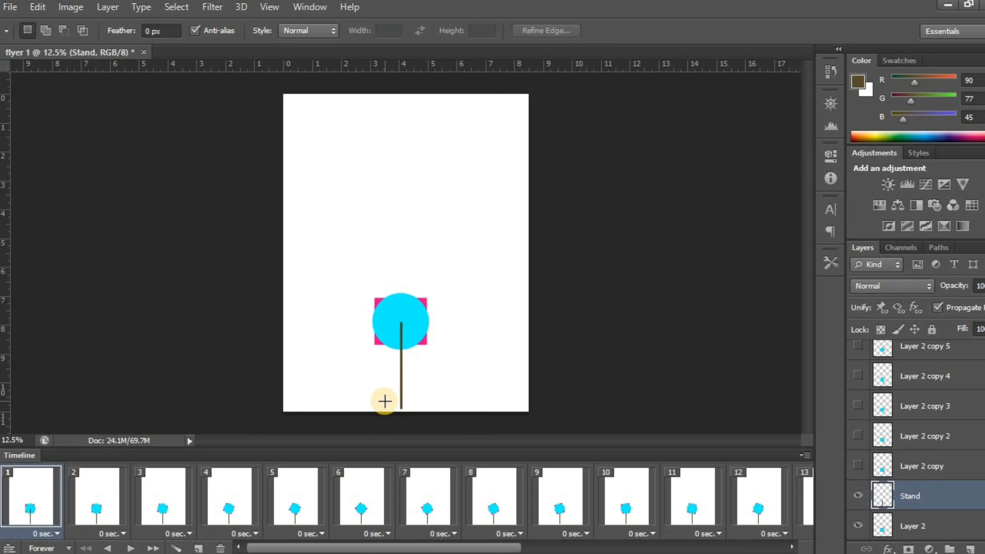
{"action": "left_click_drag", "start_coordinate": [383, 401], "coordinate": [428, 420]}
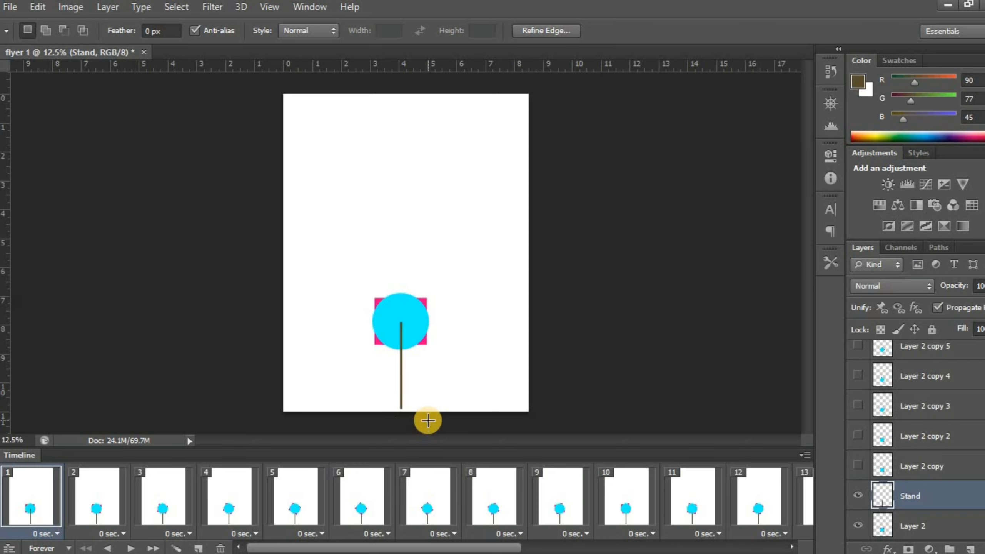
{"action": "key", "text": "ctrl+d"}
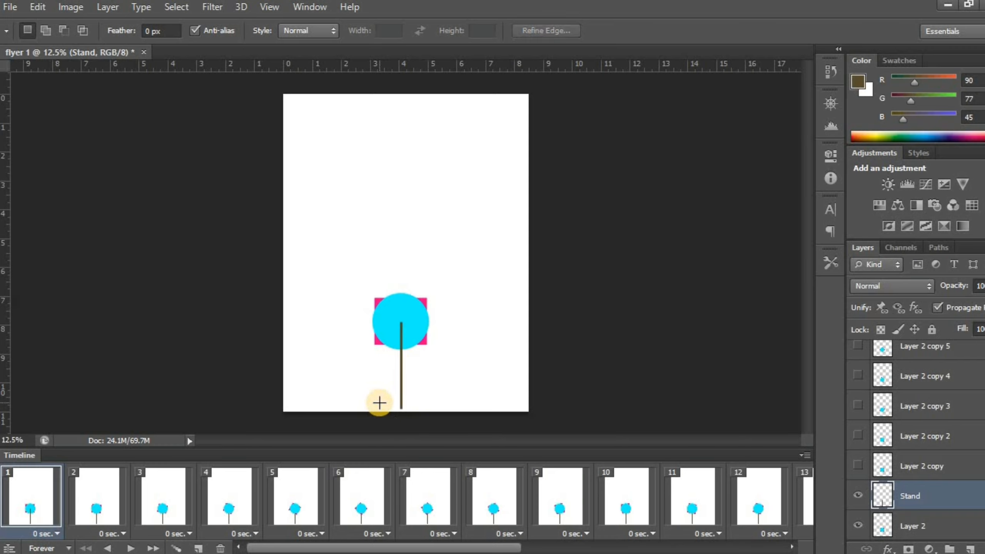
{"action": "left_click_drag", "start_coordinate": [380, 403], "coordinate": [427, 424]}
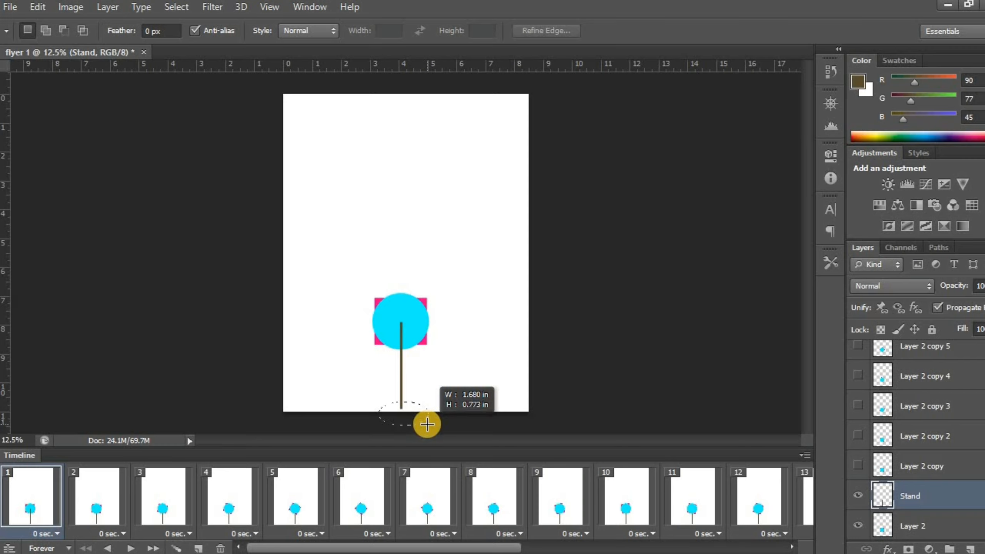
{"action": "left_click_drag", "start_coordinate": [426, 424], "coordinate": [426, 424]}
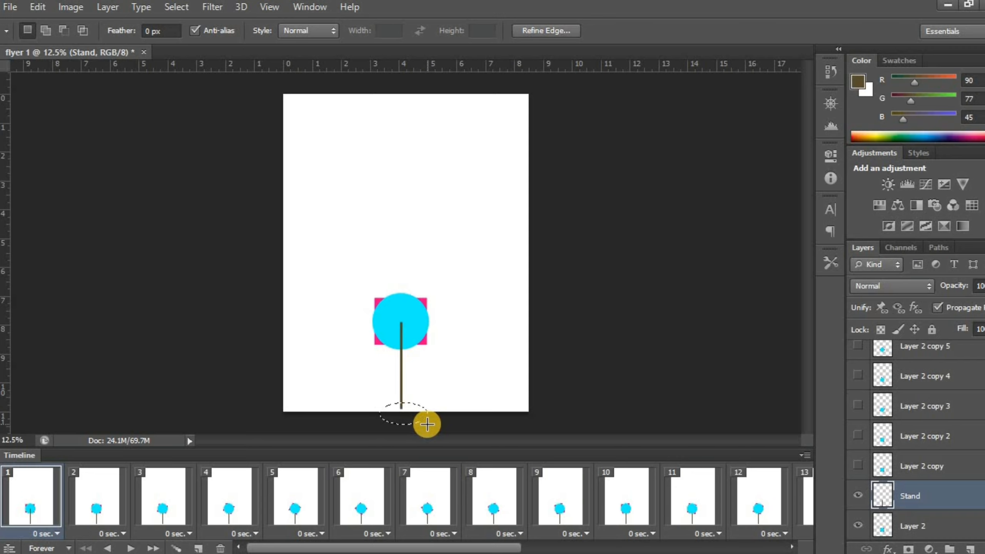
{"action": "key", "text": "alt+BackSpace"}
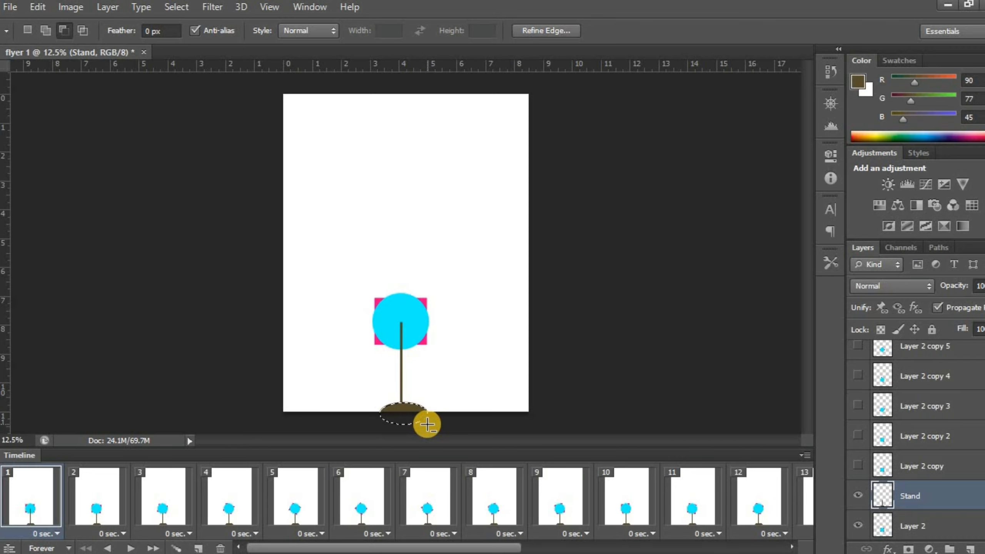
{"action": "left_click", "coordinate": [397, 424]}
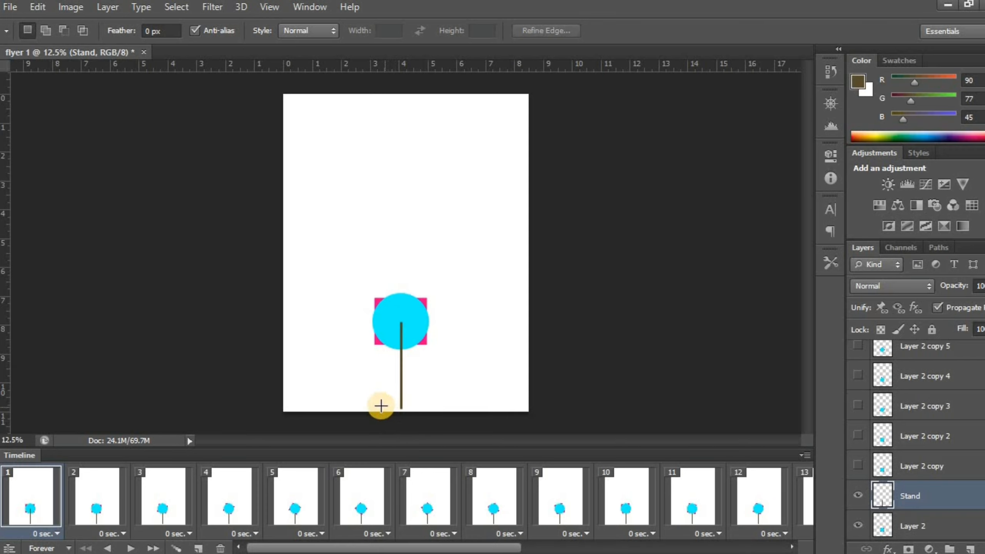
- Select a flat ellipse centred on the foot of the pole, fill it with the brown foreground colour, and deselect it
{"action": "left_click_drag", "start_coordinate": [379, 402], "coordinate": [426, 422]}
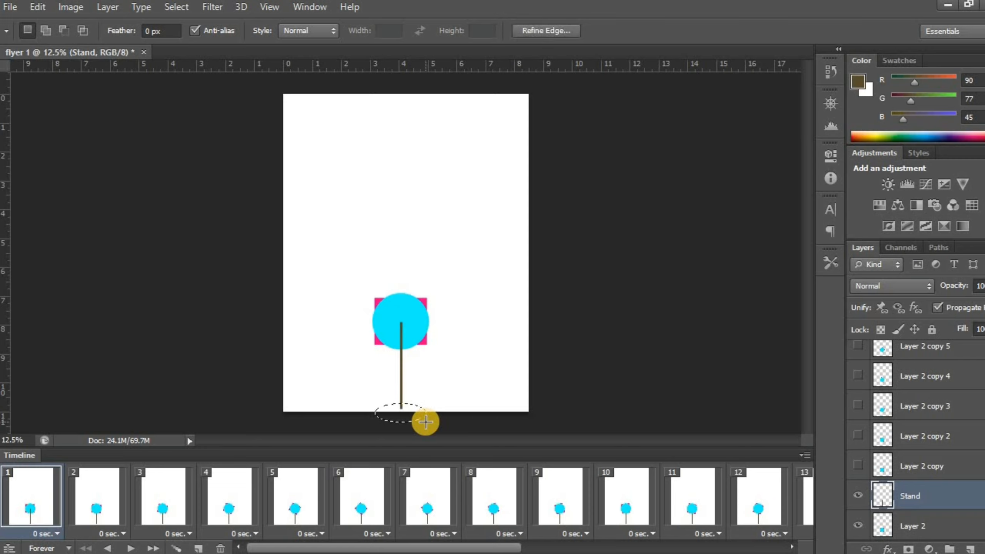
{"action": "key", "text": "alt+BackSpace"}
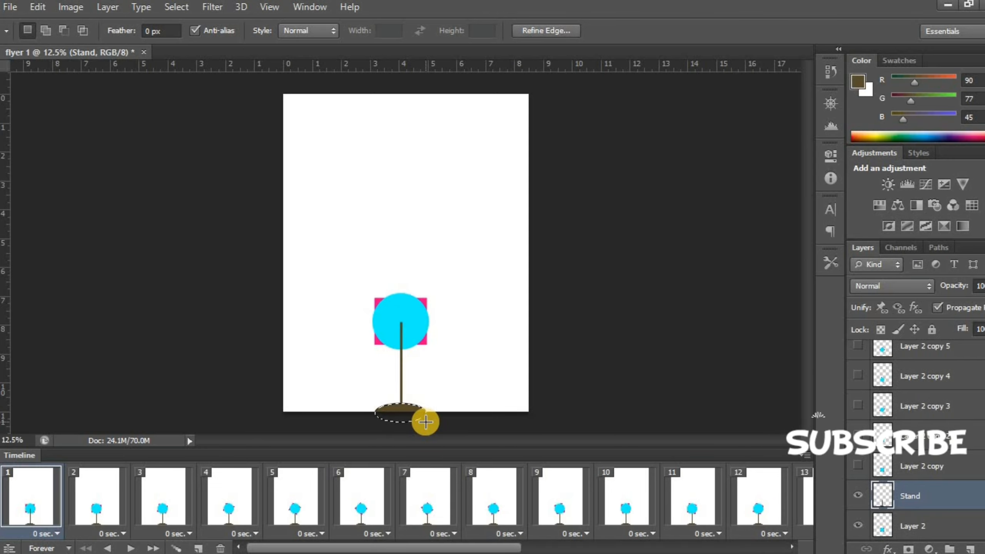
{"action": "key", "text": "ctrl+d"}
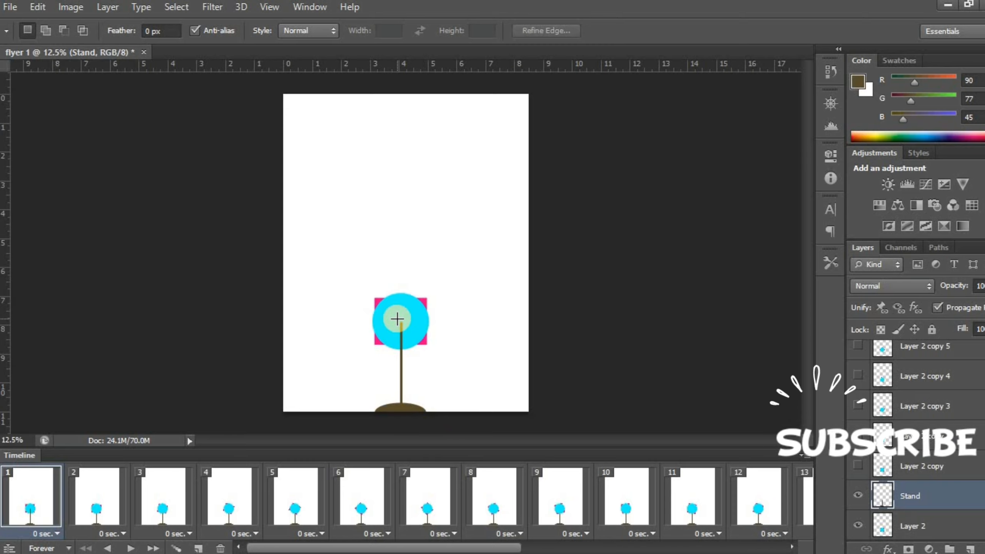
- Select a small circle around the top of the pole at the cyan disc's centre and try filling it with brown
{"action": "left_click_drag", "start_coordinate": [397, 319], "coordinate": [405, 328]}
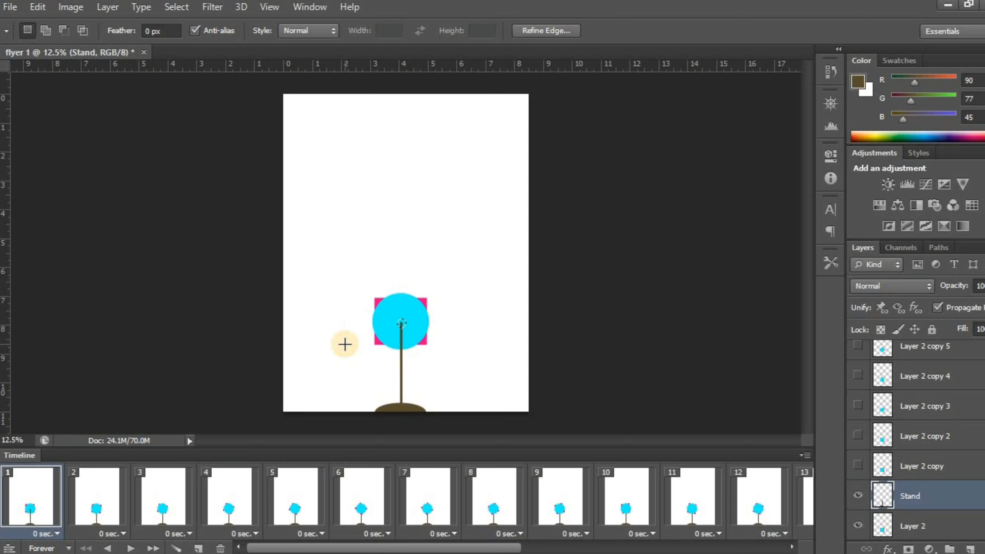
{"action": "key", "text": "alt+BackSpace"}
{"action": "left_click", "coordinate": [406, 367]}
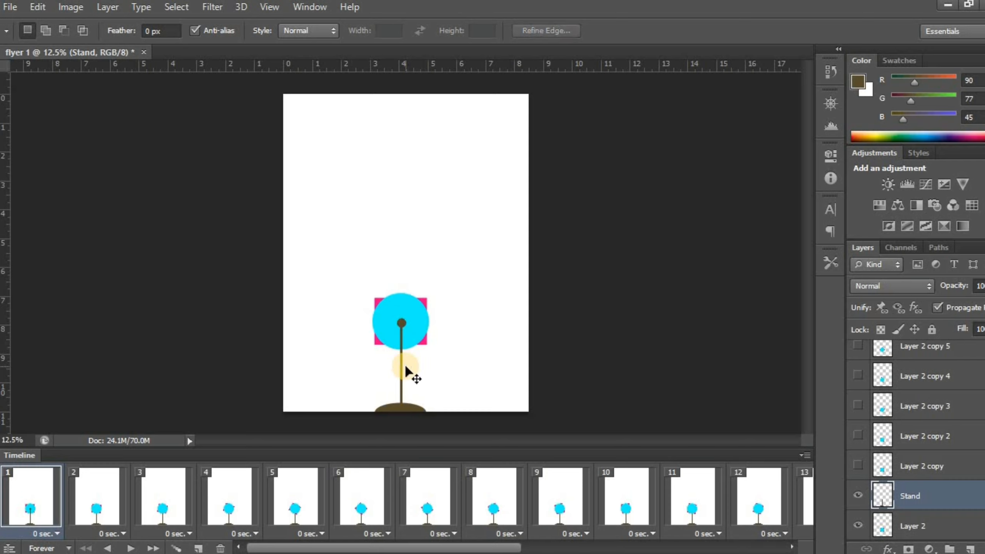
{"action": "key", "text": "ctrl+z"}
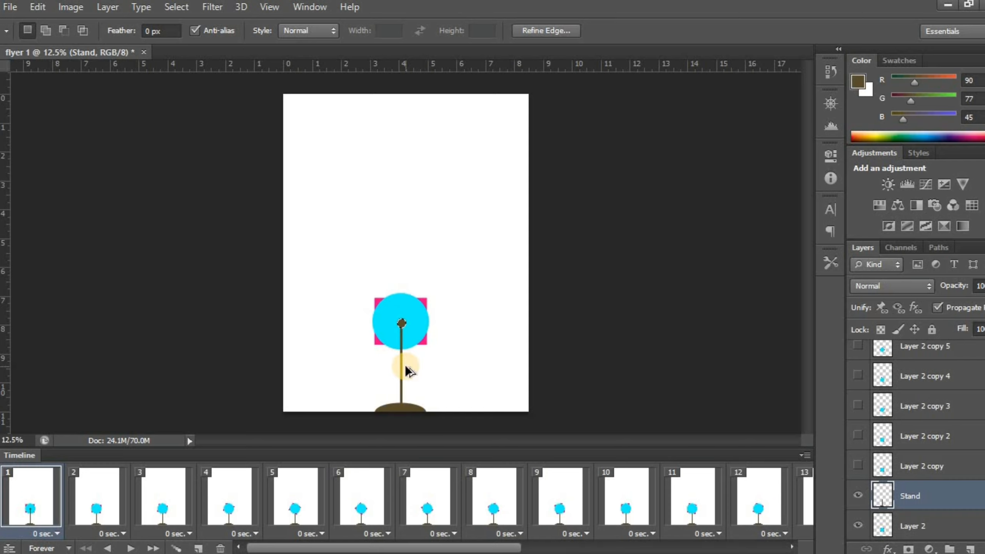
{"action": "key", "text": "Delete"}
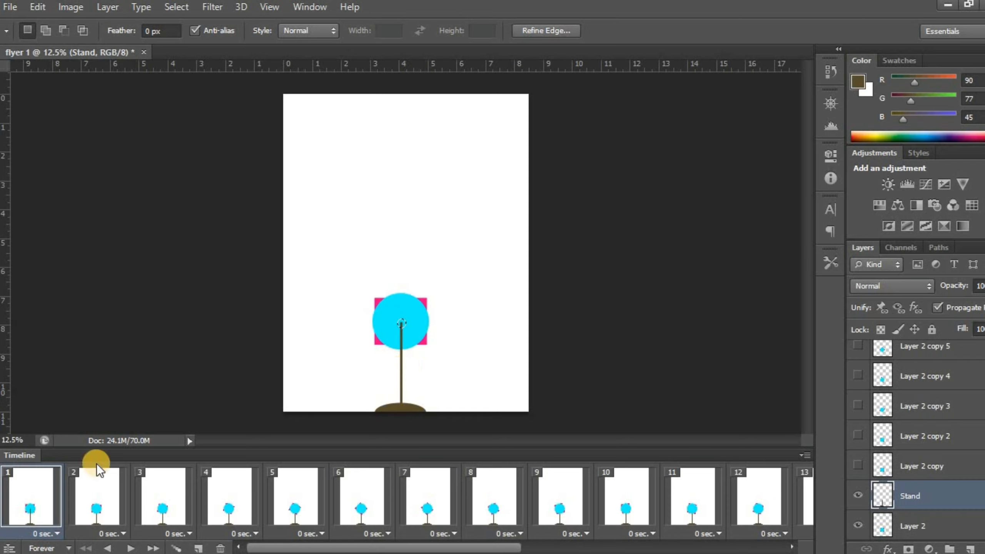
- Reset the foreground colour to default black and try filling the small circular selection with it on the Stand layer
{"action": "key", "text": "d"}
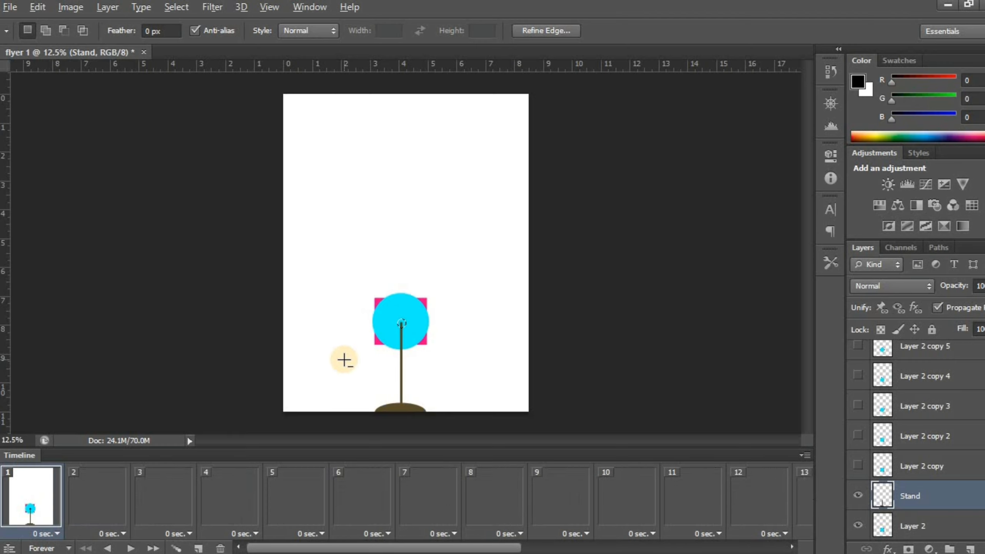
{"action": "key", "text": "alt+BackSpace"}
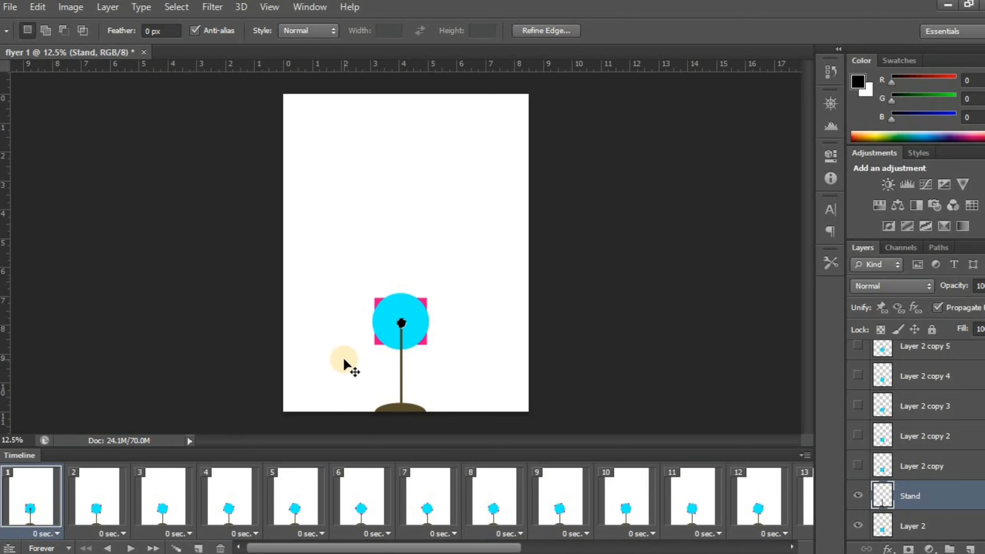
{"action": "key", "text": "ctrl+d"}
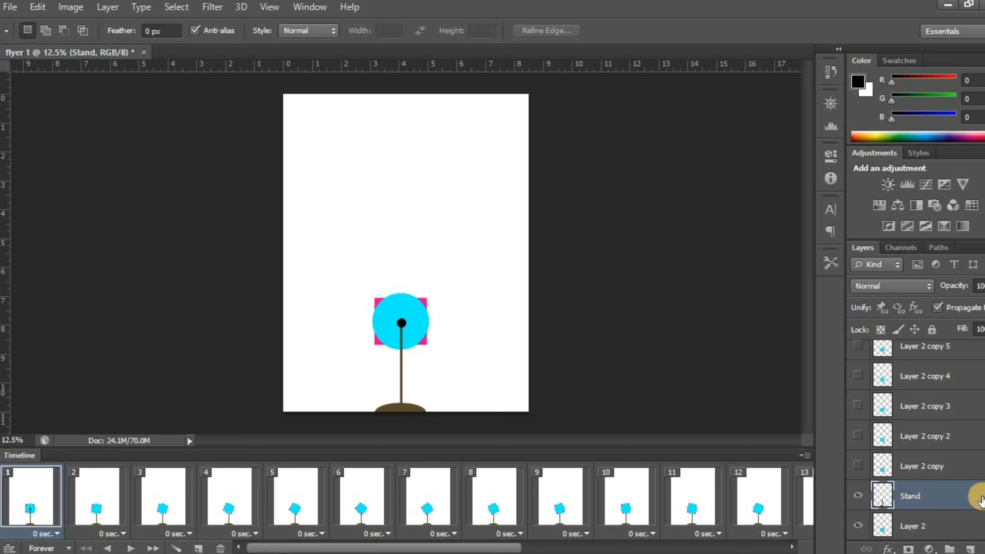
{"action": "scroll", "coordinate": [916, 442], "scroll_direction": "down", "scroll_amount": 1}
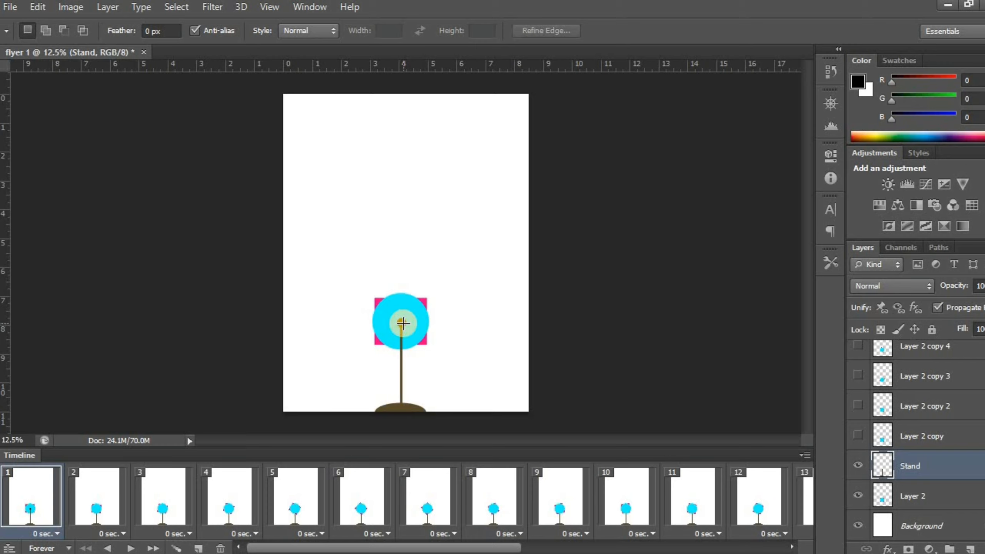
{"action": "key", "text": "ctrl+alt+z"}
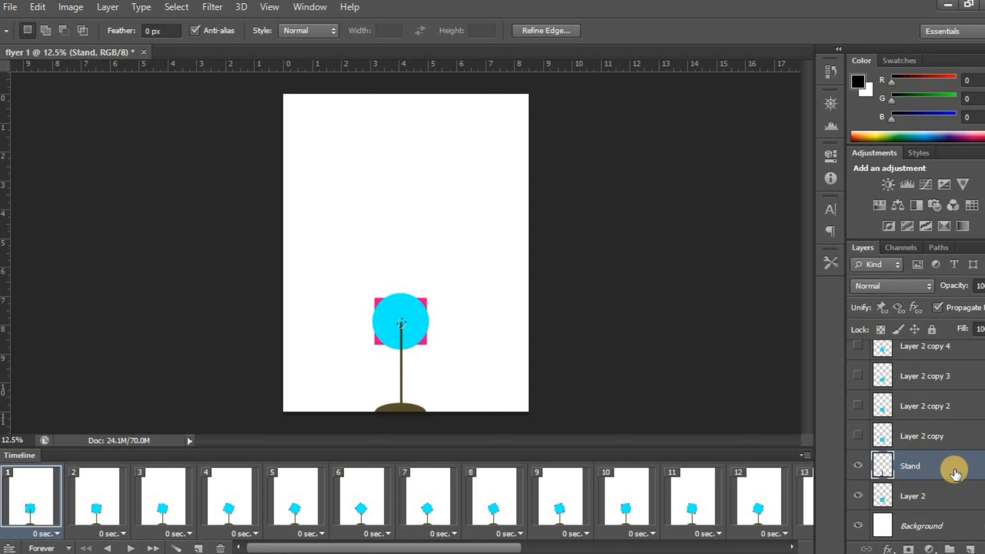
- Move the Stand layer below Layer 2 and fill the circular selection with black on a new layer placed above Layer 2
{"action": "left_click_drag", "start_coordinate": [953, 476], "coordinate": [947, 511]}
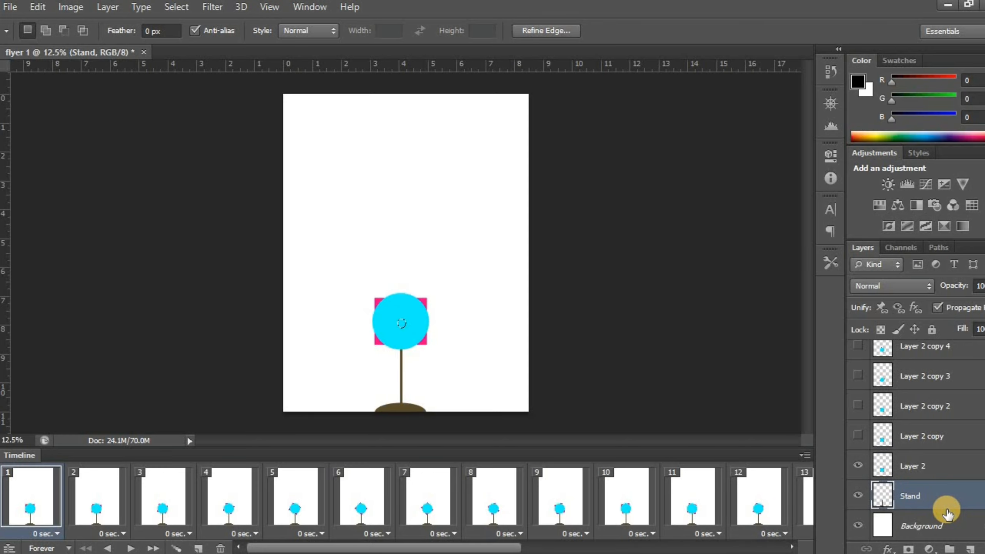
{"action": "left_click", "coordinate": [972, 550]}
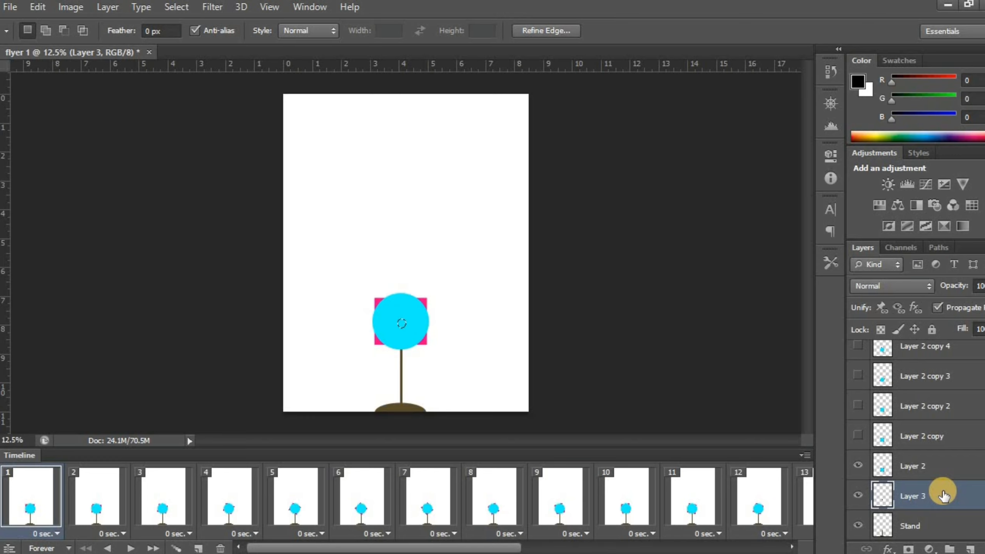
{"action": "left_click_drag", "start_coordinate": [944, 495], "coordinate": [948, 452]}
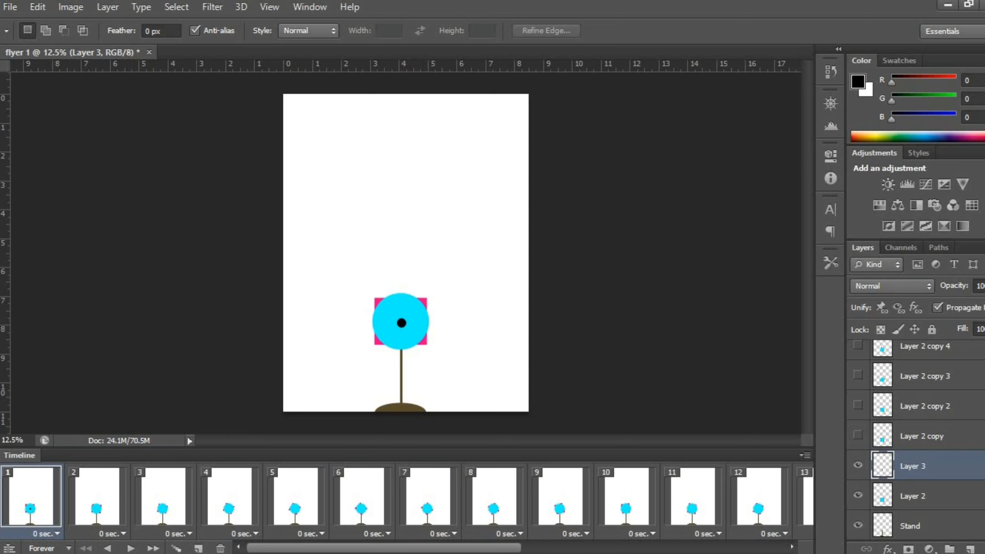
- Marquee-select a strip about 0.06 in wide and 0.86 in high from the hub to the disc's upper edge and fill it with black
{"action": "left_click", "coordinate": [4, 105]}
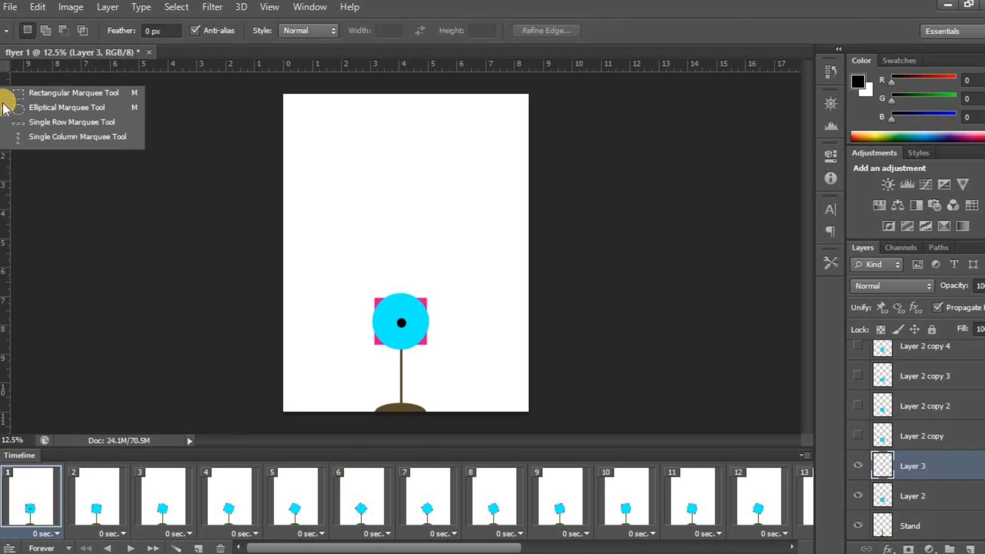
{"action": "left_click", "coordinate": [42, 92]}
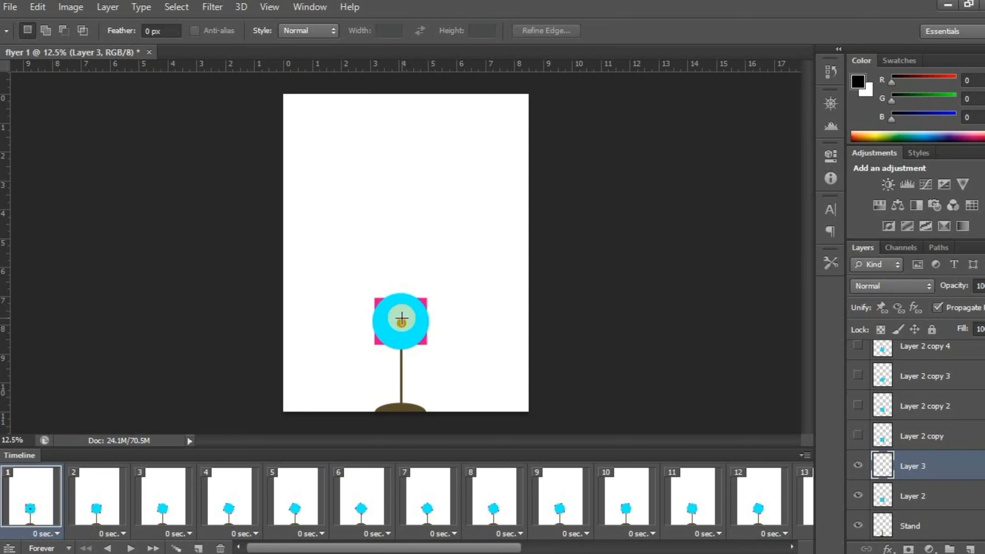
{"action": "left_click_drag", "start_coordinate": [401, 319], "coordinate": [400, 294]}
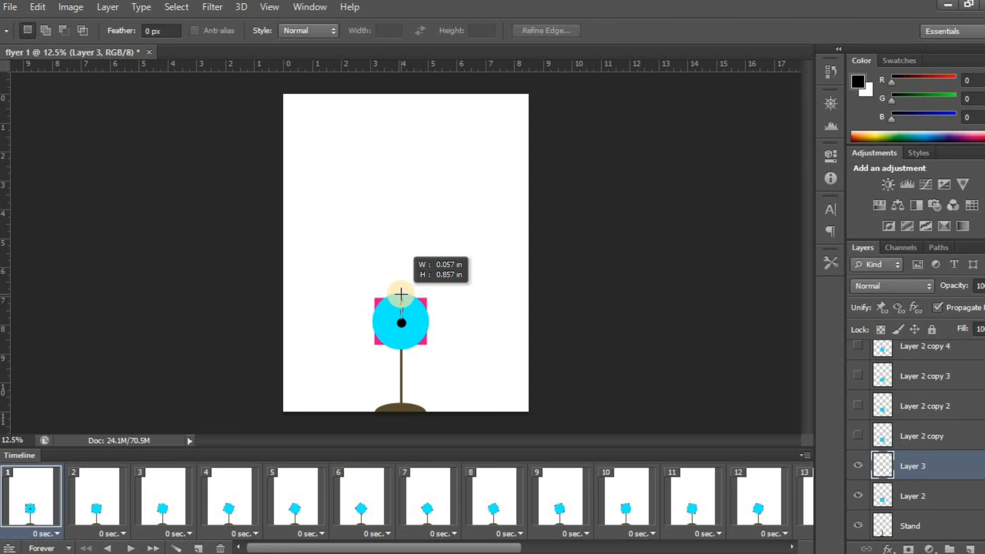
{"action": "left_click_drag", "start_coordinate": [401, 294], "coordinate": [401, 295]}
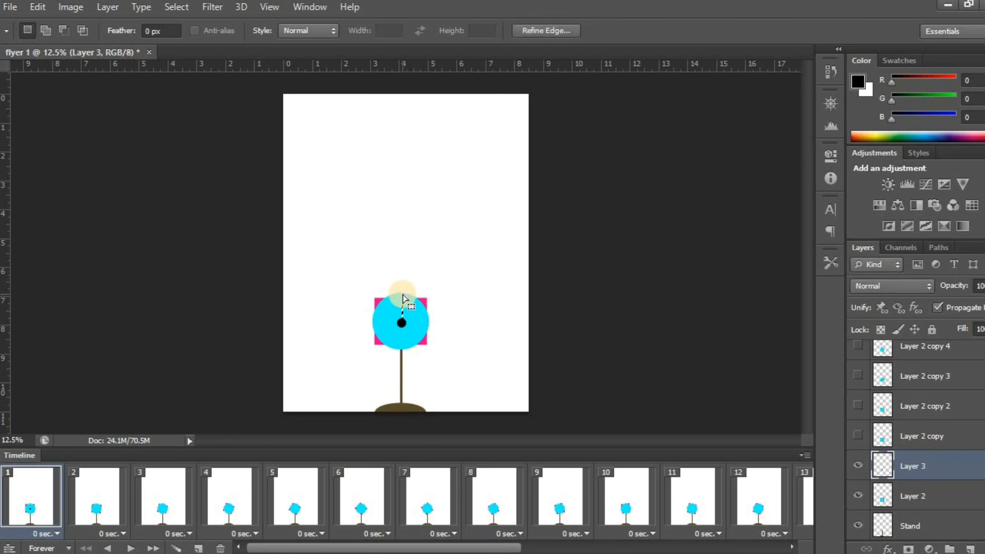
{"action": "left_click", "coordinate": [416, 323]}
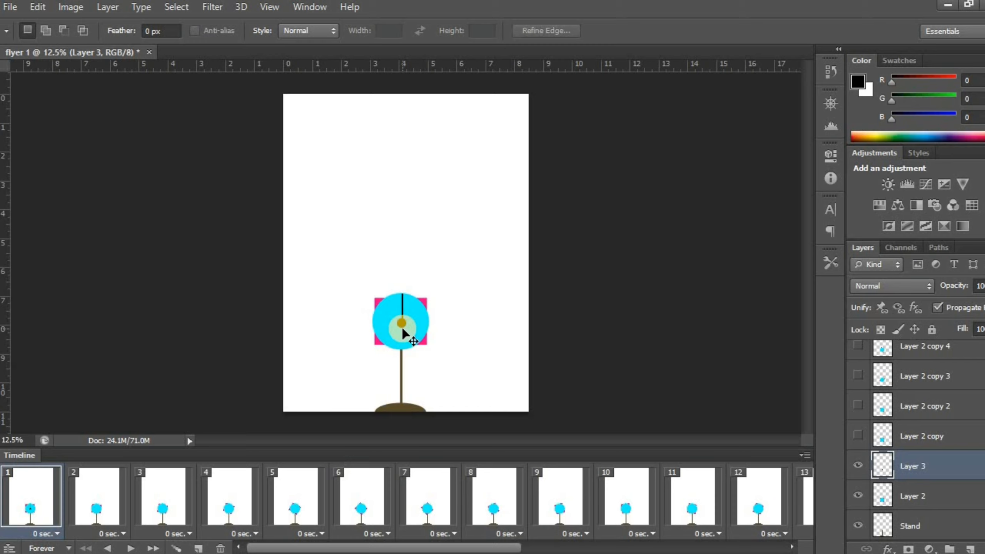
- Try to duplicate the hub-and-spoke layer and move the copy straight down to form a spoke below the hub
{"action": "key", "text": "ctrl+j"}
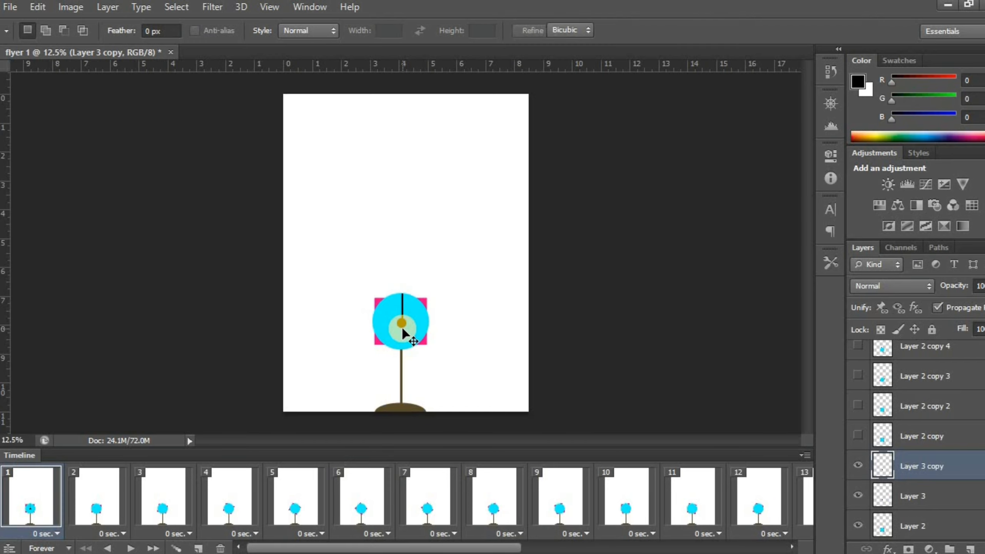
{"action": "key", "text": "ctrl+t"}
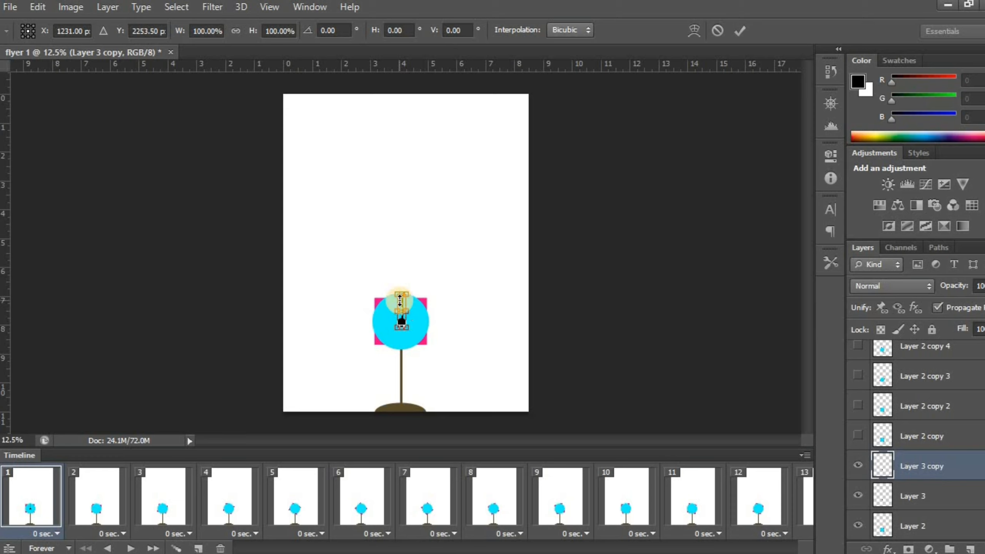
{"action": "key", "text": "Down"}
{"action": "key", "text": "Down"}
{"action": "key", "text": "Down"}
{"action": "key", "text": "Down"}
{"action": "key", "text": "Down"}
{"action": "key", "text": "Down"}
{"action": "key", "text": "Down"}
{"action": "key", "text": "Down"}
{"action": "key", "text": "Down"}
{"action": "key", "text": "Down"}
{"action": "key", "text": "Down"}
{"action": "key", "text": "Down"}
{"action": "key", "text": "Down"}
{"action": "key", "text": "Down"}
{"action": "key", "text": "Down"}
{"action": "key", "text": "Down"}
{"action": "key", "text": "Down"}
{"action": "key", "text": "Down"}
{"action": "key", "text": "Down"}
{"action": "key", "text": "Down"}
{"action": "key", "text": "Down"}
{"action": "key", "text": "Down"}
{"action": "key", "text": "Down"}
{"action": "key", "text": "Down"}
{"action": "key", "text": "Down"}
{"action": "key", "text": "Down"}
{"action": "key", "text": "Down"}
{"action": "key", "text": "Down"}
{"action": "key", "text": "Down"}
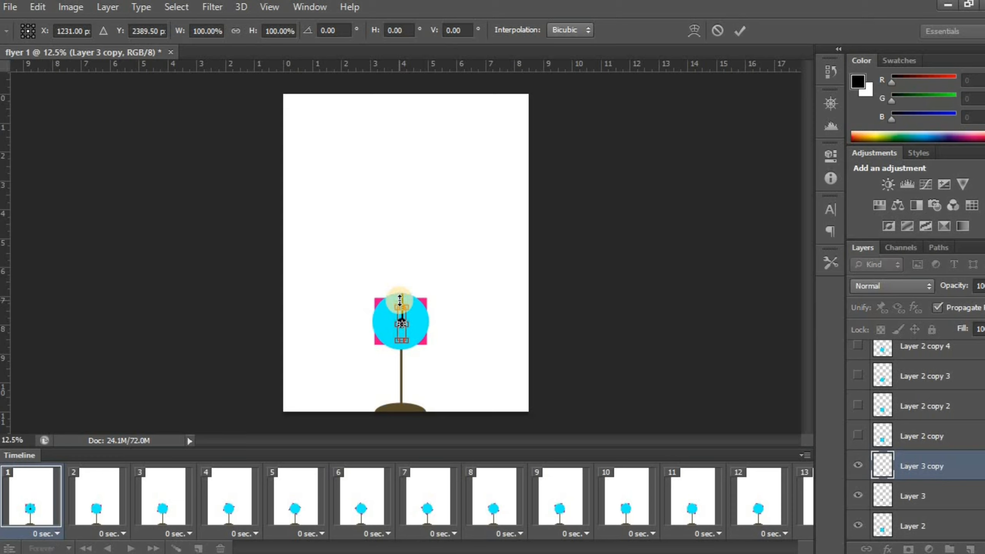
{"action": "key", "text": "Up"}
{"action": "key", "text": "Up"}
{"action": "key", "text": "Up"}
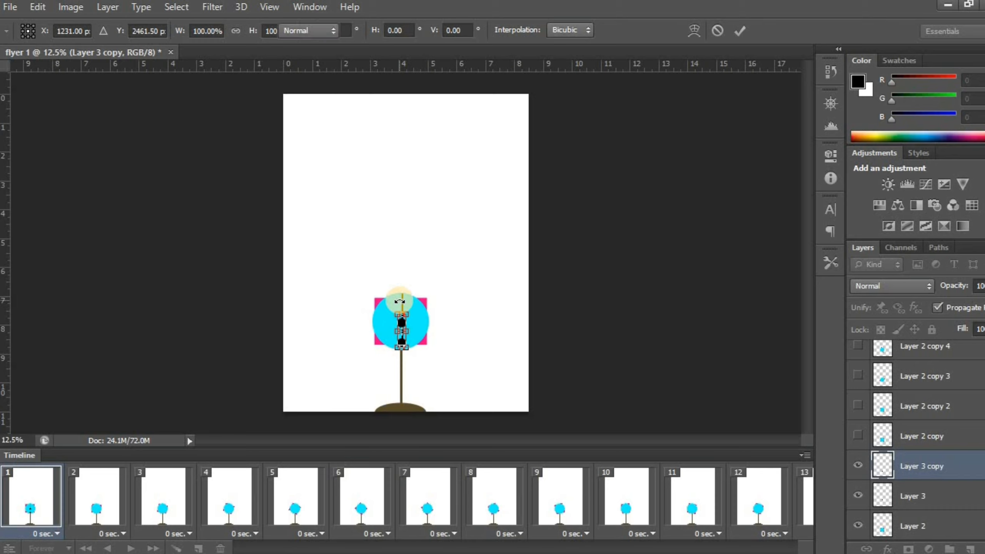
{"action": "key", "text": "Return"}
{"action": "left_click_drag", "start_coordinate": [396, 330], "coordinate": [402, 353]}
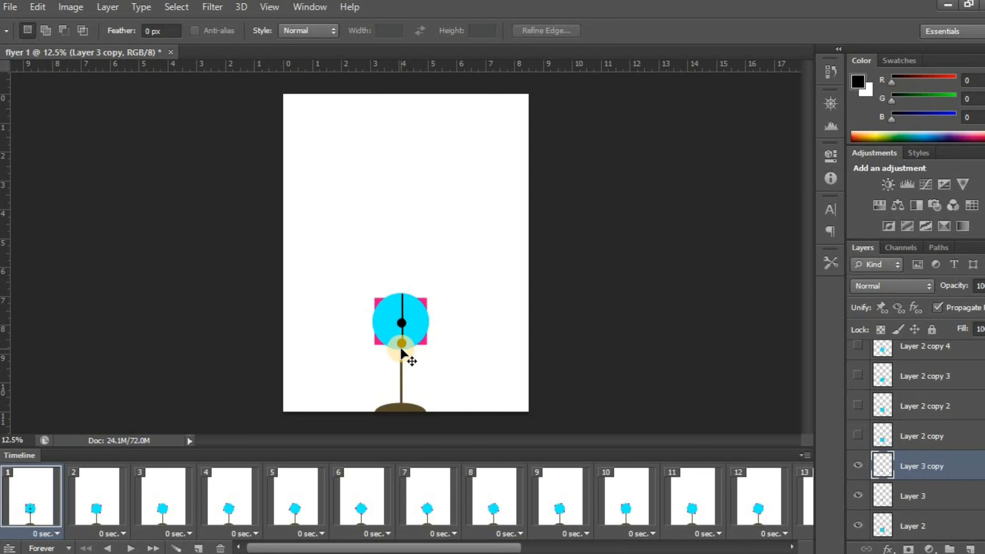
{"action": "key", "text": "ctrl+z"}
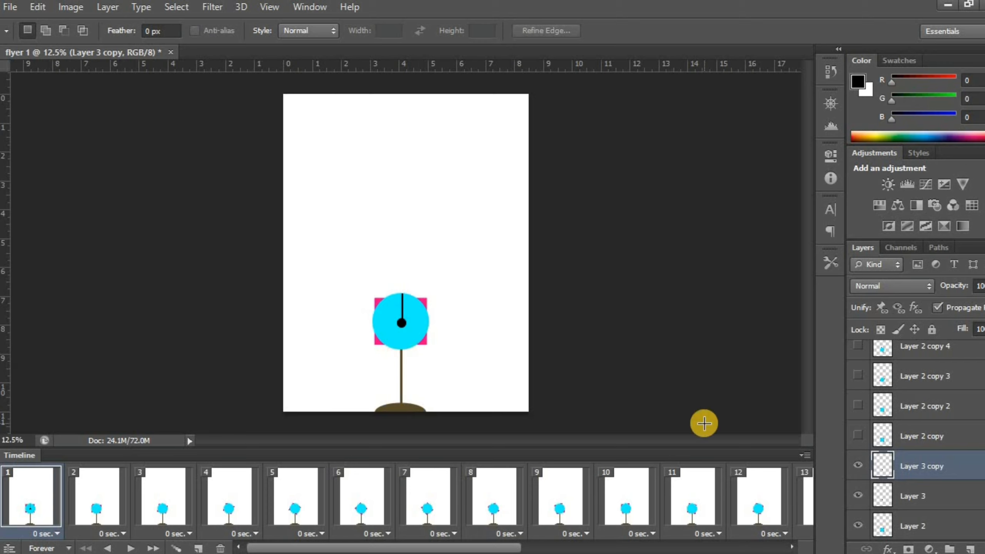
{"action": "key", "text": "Delete"}
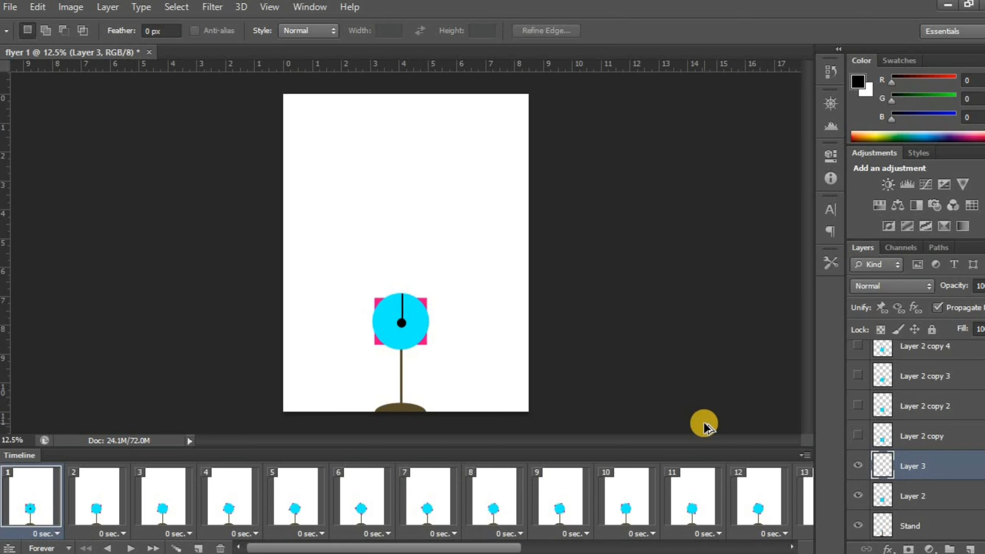
{"action": "key", "text": "ctrl+alt+z"}
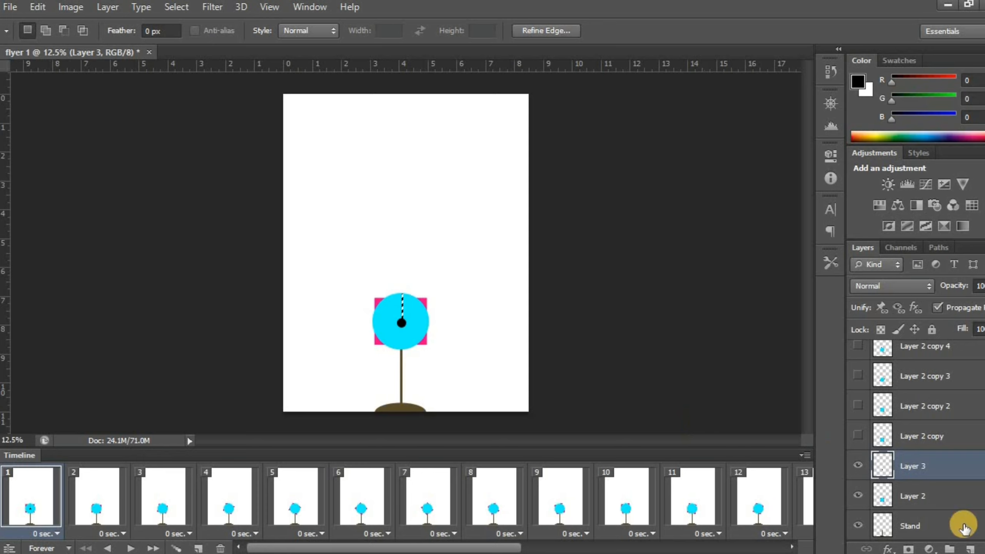
- Add a new layer above Layer 3, fill the strip selection with black on it, and deselect
{"action": "left_click", "coordinate": [968, 549]}
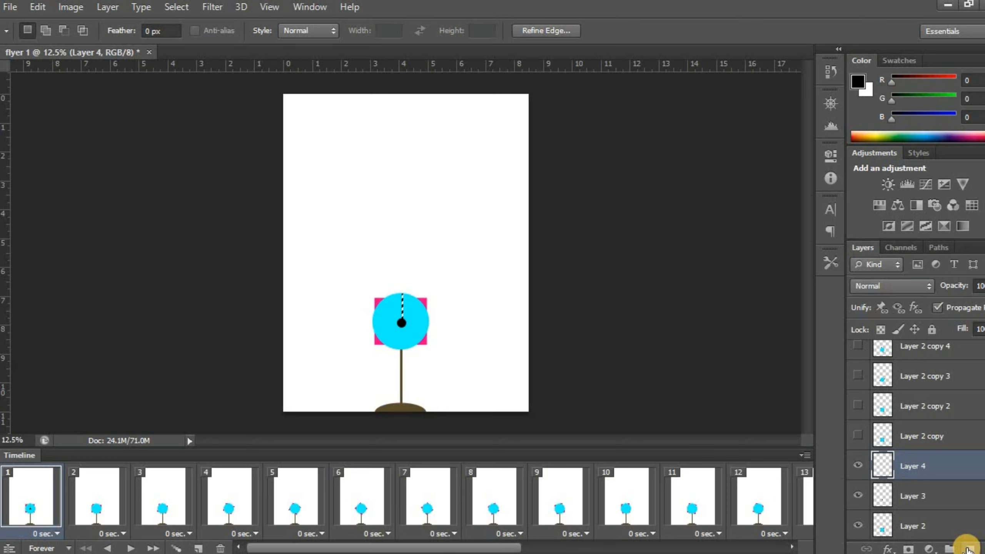
{"action": "key", "text": "alt+BackSpace"}
{"action": "key", "text": "ctrl+d"}
- Move the black strip on Layer 4 straight down so it runs from the hub to the disc's lower edge
{"action": "key", "text": "ctrl+t"}
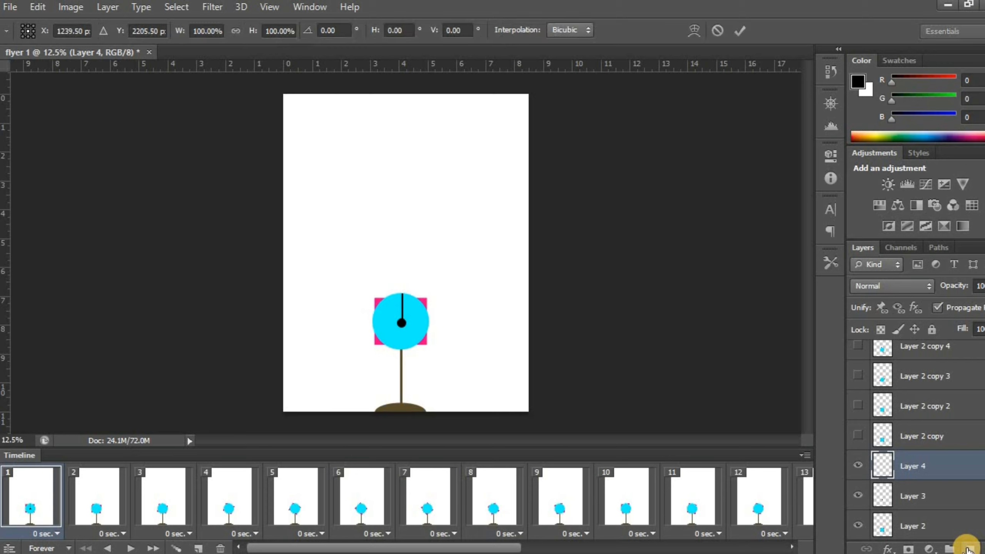
{"action": "key", "text": "Down"}
{"action": "key", "text": "Down"}
{"action": "key", "text": "Down"}
{"action": "key", "text": "Down"}
{"action": "key", "text": "Down"}
{"action": "key", "text": "Down"}
{"action": "key", "text": "Down"}
{"action": "key", "text": "Down"}
{"action": "key", "text": "Down"}
{"action": "key", "text": "Down"}
{"action": "key", "text": "Down"}
{"action": "key", "text": "Down"}
{"action": "key", "text": "Down"}
{"action": "key", "text": "Down"}
{"action": "key", "text": "Down"}
{"action": "key", "text": "Down"}
{"action": "key", "text": "Down"}
{"action": "key", "text": "Down"}
{"action": "key", "text": "Down"}
{"action": "key", "text": "Down"}
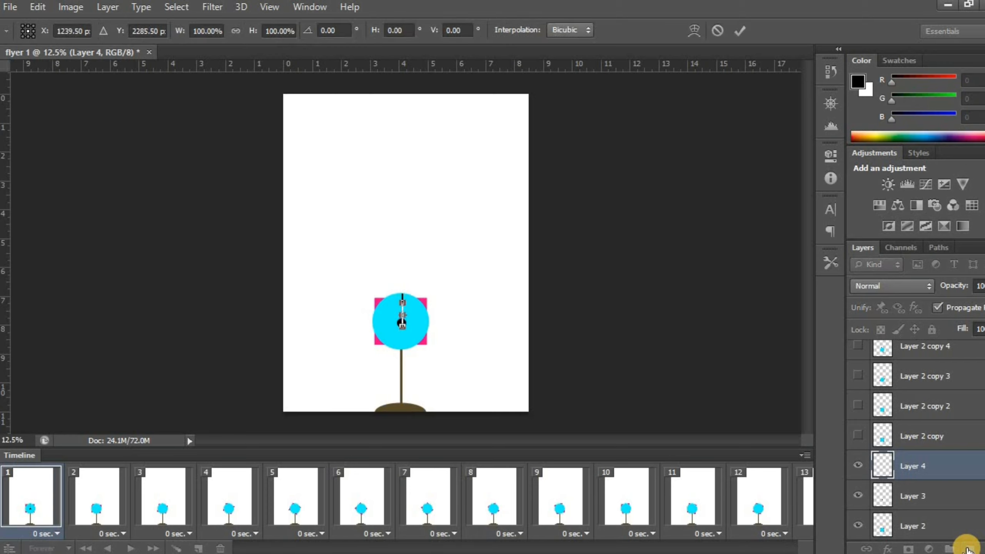
{"action": "key", "text": "Down"}
{"action": "key", "text": "Down"}
{"action": "key", "text": "Down"}
{"action": "key", "text": "Down"}
{"action": "key", "text": "Down"}
{"action": "key", "text": "Down"}
{"action": "key", "text": "Down"}
{"action": "key", "text": "Down"}
{"action": "key", "text": "Down"}
{"action": "key", "text": "Down"}
{"action": "key", "text": "Return"}
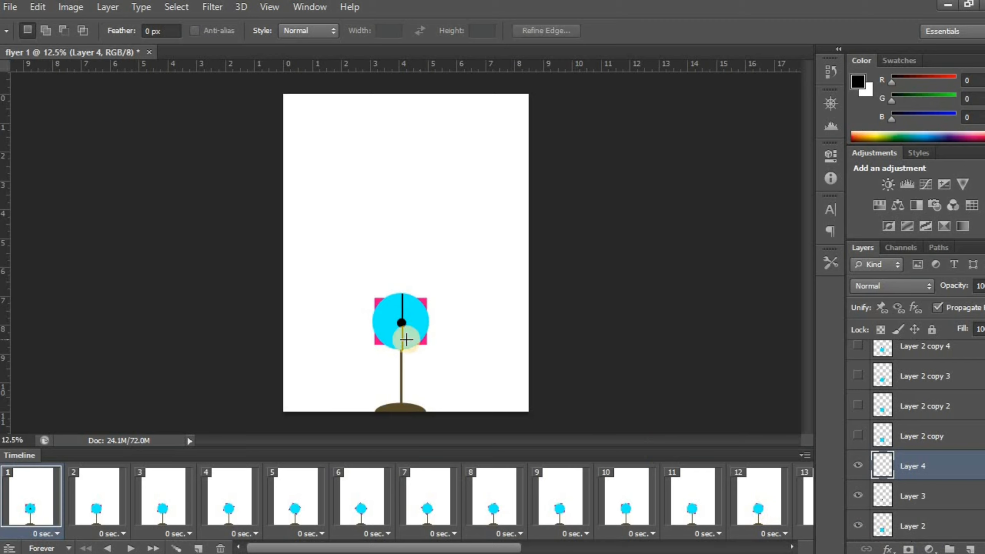
- Duplicate the lower spoke on Layer 4 and rotate the copy about 90° counterclockwise so it lies horizontal
{"action": "key", "text": "ctrl+j"}
{"action": "key", "text": "ctrl+t"}
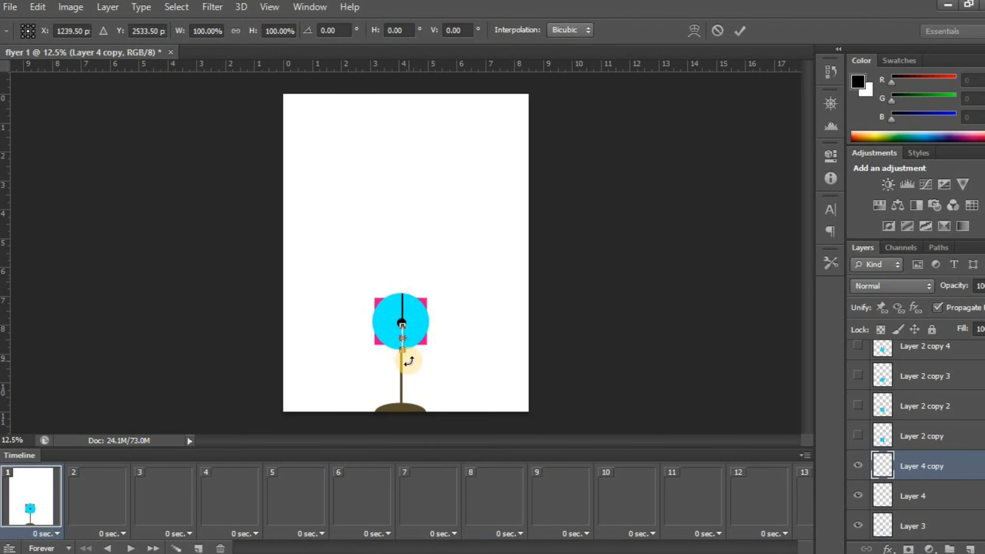
{"action": "left_click_drag", "start_coordinate": [410, 361], "coordinate": [441, 328]}
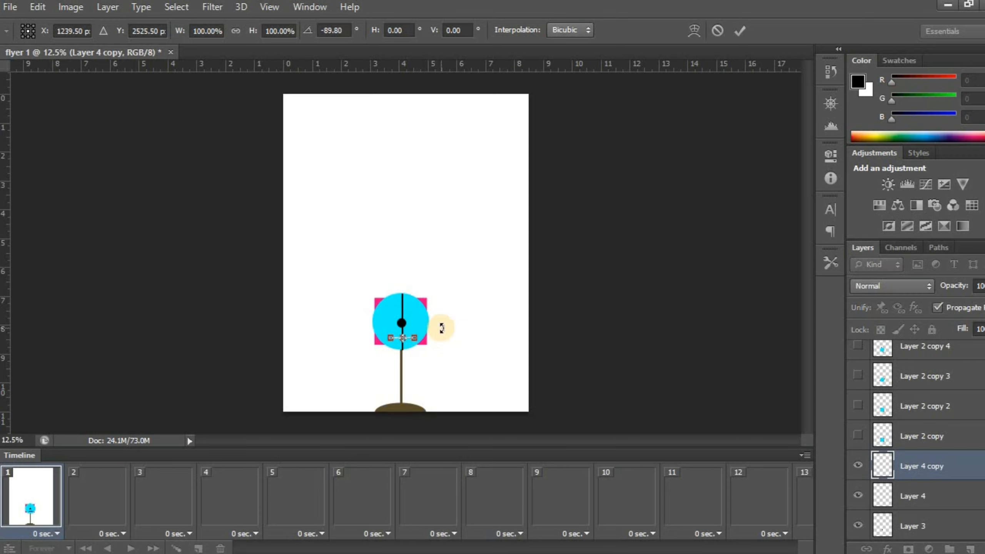
- Move the horizontal spoke copy so it runs from the hub to the disc's right edge, and apply the transform
{"action": "key", "text": "Up"}
{"action": "key", "text": "Up"}
{"action": "key", "text": "Up"}
{"action": "key", "text": "Up"}
{"action": "key", "text": "Up"}
{"action": "key", "text": "Up"}
{"action": "key", "text": "Up"}
{"action": "key", "text": "Up"}
{"action": "key", "text": "Up"}
{"action": "key", "text": "Up"}
{"action": "key", "text": "Up"}
{"action": "key", "text": "Up"}
{"action": "key", "text": "Up"}
{"action": "key", "text": "Up"}
{"action": "key", "text": "Up"}
{"action": "key", "text": "Up"}
{"action": "key", "text": "Up"}
{"action": "key", "text": "Up"}
{"action": "key", "text": "Up"}
{"action": "key", "text": "Up"}
{"action": "key", "text": "Up"}
{"action": "key", "text": "Up"}
{"action": "key", "text": "Up"}
{"action": "key", "text": "Up"}
{"action": "key", "text": "Up"}
{"action": "key", "text": "Up"}
{"action": "key", "text": "Up"}
{"action": "key", "text": "Up"}
{"action": "key", "text": "Up"}
{"action": "key", "text": "Down"}
{"action": "key", "text": "Down"}
{"action": "key", "text": "Down"}
{"action": "key", "text": "Down"}
{"action": "key", "text": "Down"}
{"action": "key", "text": "Down"}
{"action": "key", "text": "Down"}
{"action": "key", "text": "Down"}
{"action": "key", "text": "Down"}
{"action": "key", "text": "Down"}
{"action": "key", "text": "Right"}
{"action": "key", "text": "Right"}
{"action": "key", "text": "Right"}
{"action": "key", "text": "Right"}
{"action": "key", "text": "Right"}
{"action": "key", "text": "Right"}
{"action": "key", "text": "Right"}
{"action": "key", "text": "Right"}
{"action": "key", "text": "Right"}
{"action": "key", "text": "Right"}
{"action": "key", "text": "Right"}
{"action": "key", "text": "Right"}
{"action": "key", "text": "Right"}
{"action": "key", "text": "Right"}
{"action": "key", "text": "Right"}
{"action": "key", "text": "Right"}
{"action": "key", "text": "Right"}
{"action": "key", "text": "Right"}
{"action": "key", "text": "Right"}
{"action": "key", "text": "Right"}
{"action": "key", "text": "Right"}
{"action": "key", "text": "Left"}
{"action": "key", "text": "Left"}
{"action": "key", "text": "Left"}
{"action": "key", "text": "Left"}
{"action": "key", "text": "Left"}
{"action": "key", "text": "Left"}
{"action": "key", "text": "Left"}
{"action": "key", "text": "Return"}
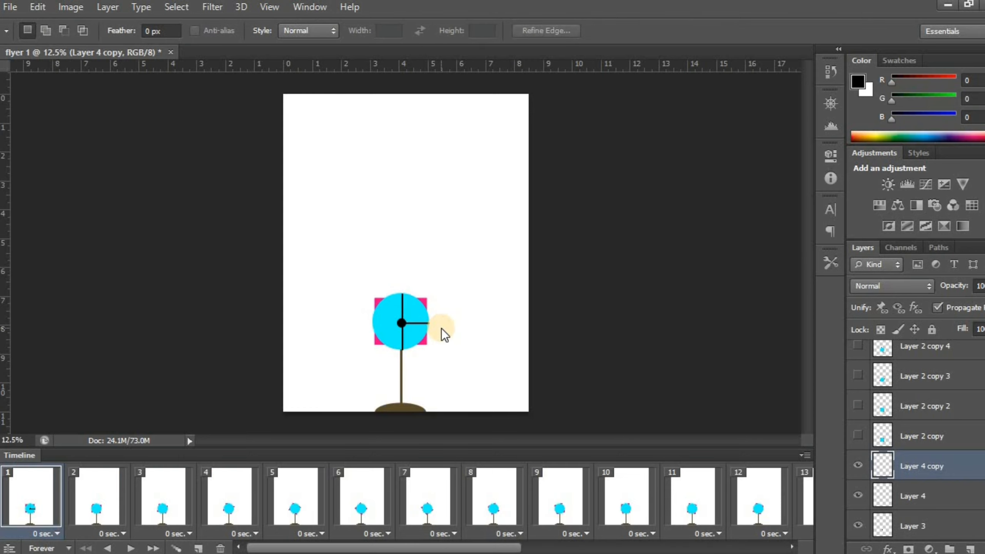
- Duplicate the right-hand horizontal spoke and move the copy straight left so it runs from the hub to the disc's left edge
{"action": "key", "text": "ctrl+j"}
{"action": "key", "text": "ctrl+t"}
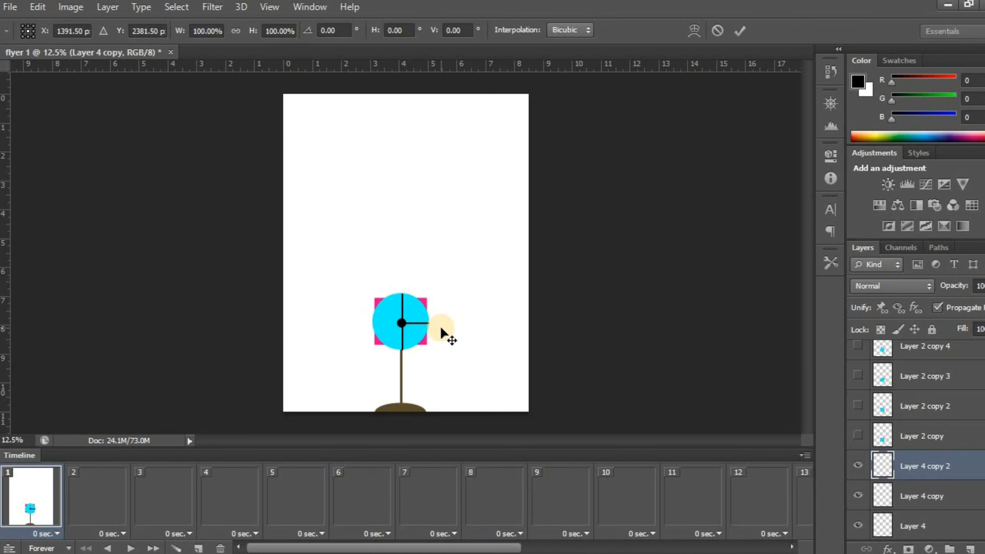
{"action": "key", "text": "Left"}
{"action": "key", "text": "Left"}
{"action": "key", "text": "Left"}
{"action": "key", "text": "Left"}
{"action": "key", "text": "Left"}
{"action": "key", "text": "Left"}
{"action": "key", "text": "Left"}
{"action": "key", "text": "Left"}
{"action": "key", "text": "Left"}
{"action": "key", "text": "Left"}
{"action": "key", "text": "Left"}
{"action": "key", "text": "Left"}
{"action": "key", "text": "Left"}
{"action": "key", "text": "Left"}
{"action": "key", "text": "Left"}
{"action": "key", "text": "Left"}
{"action": "key", "text": "Left"}
{"action": "key", "text": "Left"}
{"action": "key", "text": "Left"}
{"action": "key", "text": "Left"}
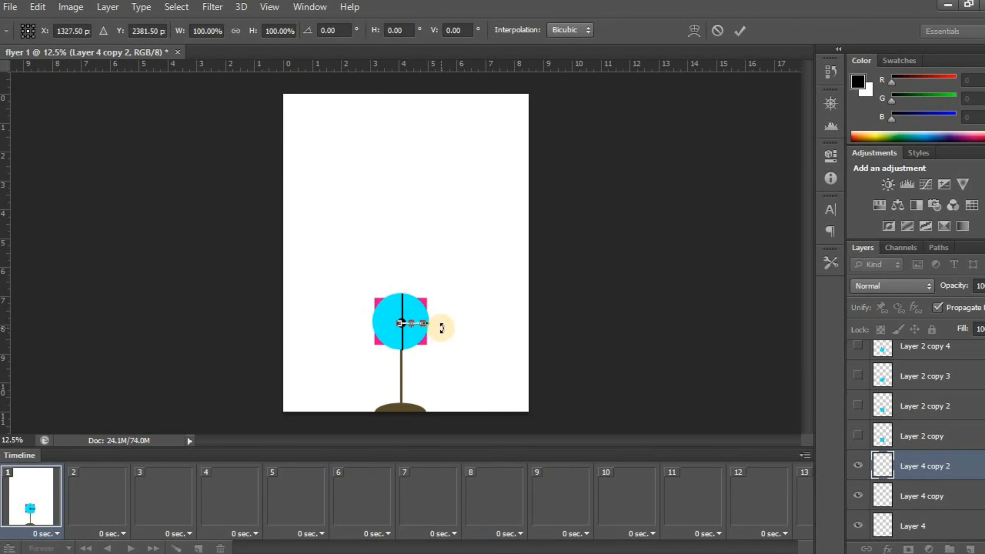
{"action": "key", "text": "Left"}
{"action": "key", "text": "Left"}
{"action": "key", "text": "Left"}
{"action": "key", "text": "Left"}
{"action": "key", "text": "Left"}
{"action": "key", "text": "Left"}
{"action": "key", "text": "Left"}
{"action": "key", "text": "Left"}
{"action": "key", "text": "Left"}
{"action": "key", "text": "Left"}
{"action": "key", "text": "Left"}
{"action": "key", "text": "Left"}
{"action": "key", "text": "Left"}
{"action": "key", "text": "Left"}
{"action": "key", "text": "Left"}
{"action": "key", "text": "Left"}
{"action": "key", "text": "Left"}
{"action": "key", "text": "Left"}
{"action": "key", "text": "Left"}
{"action": "key", "text": "Left"}
{"action": "key", "text": "Return"}
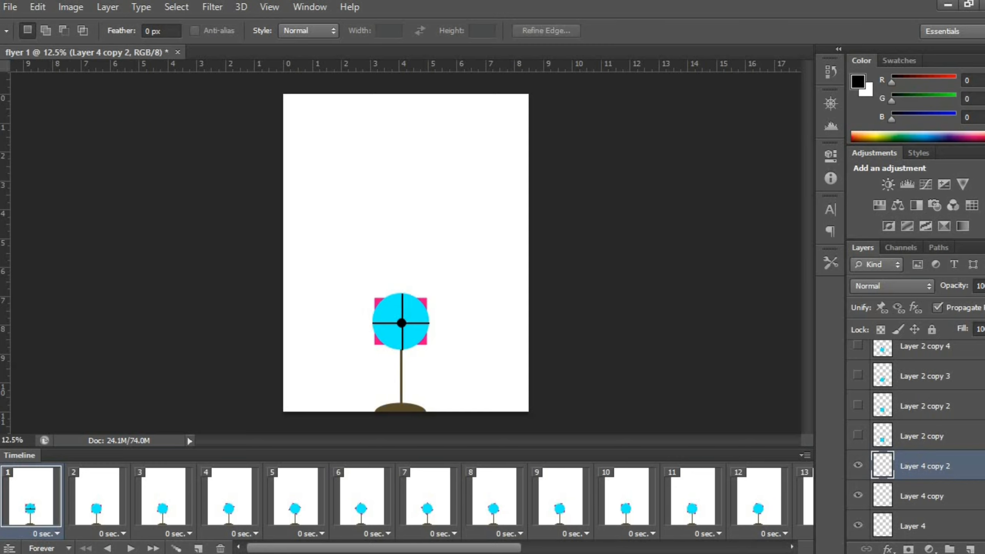
- Group Layer 3, Layer 4, Layer 4 copy and Layer 4 copy 2, and name the group Grill of Fan
{"action": "scroll", "coordinate": [915, 438], "scroll_direction": "down", "scroll_amount": 3}
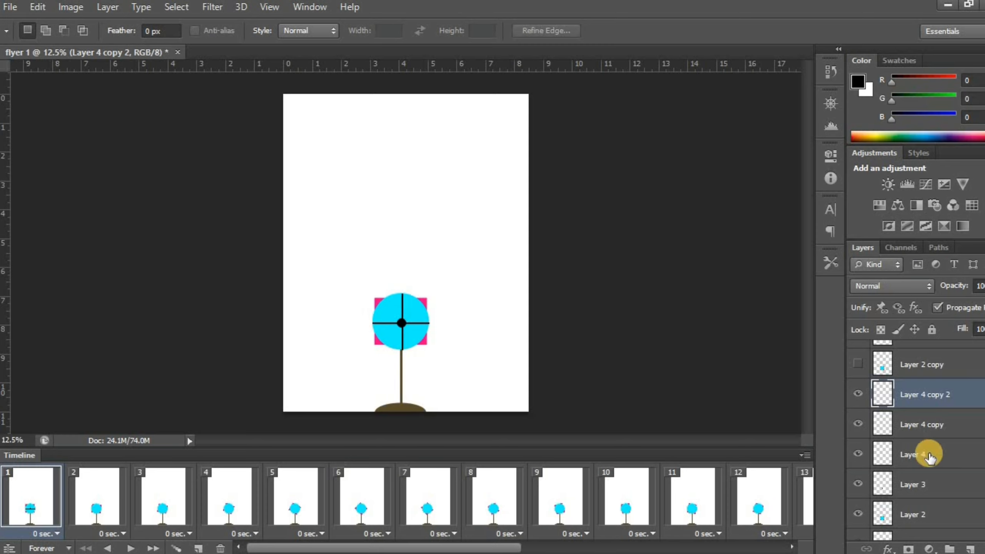
{"action": "left_click", "coordinate": [930, 492], "text": "shift"}
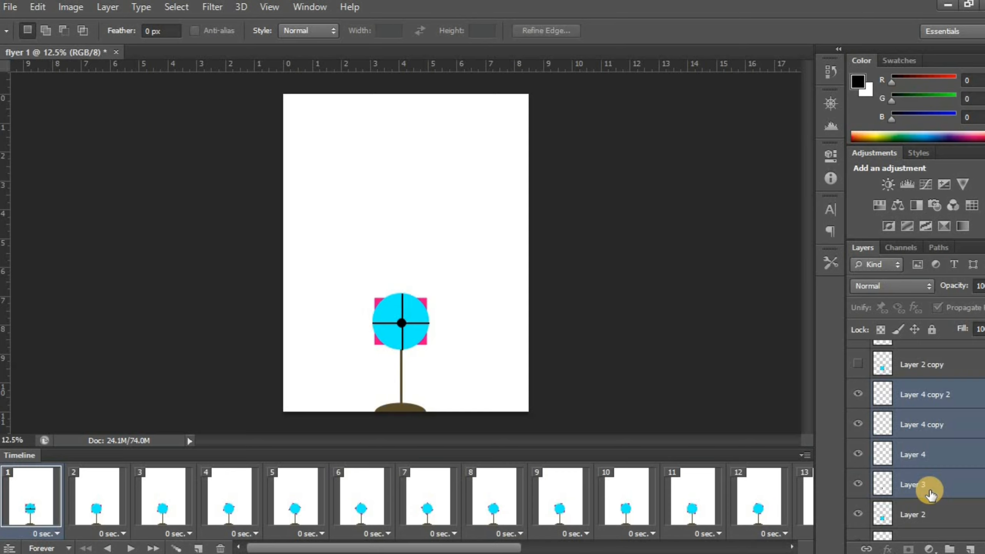
{"action": "key", "text": "ctrl+g"}
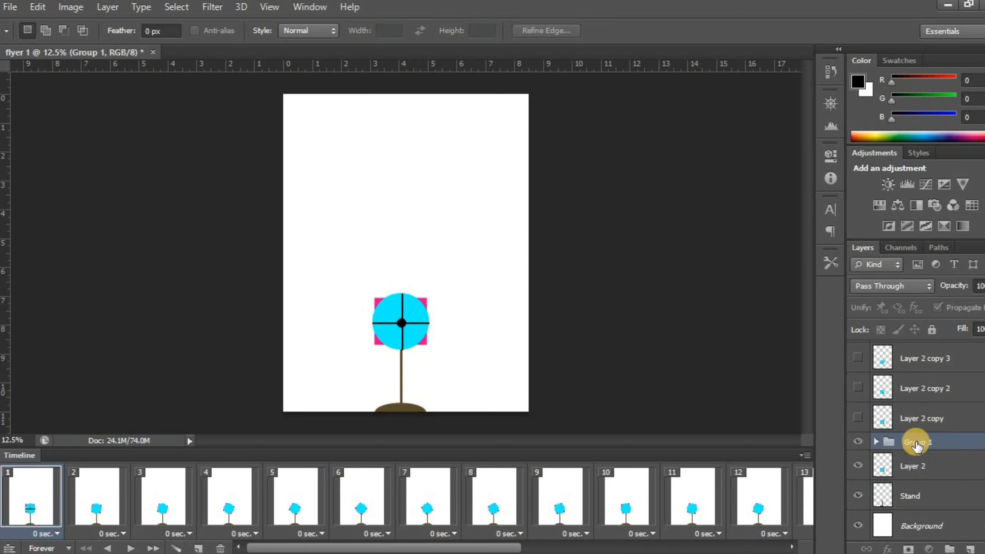
{"action": "double_click", "coordinate": [917, 443]}
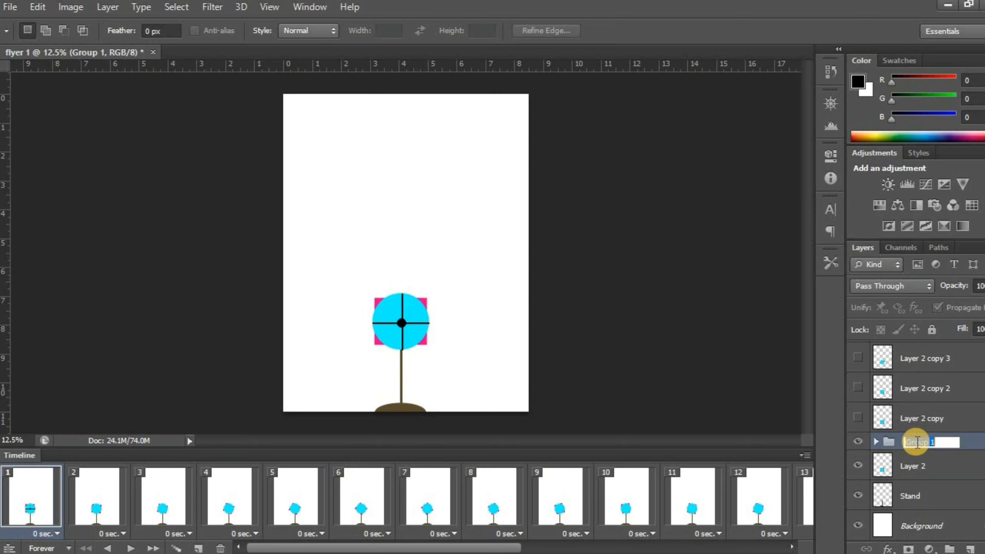
{"action": "type", "text": "Grill o"}
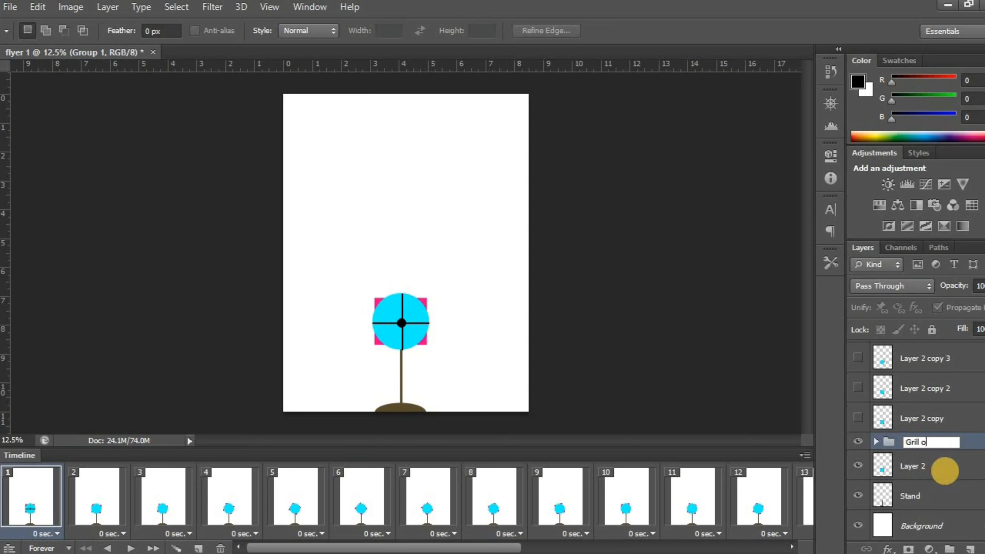
{"action": "type", "text": "f Fan"}
{"action": "key", "text": "Return"}
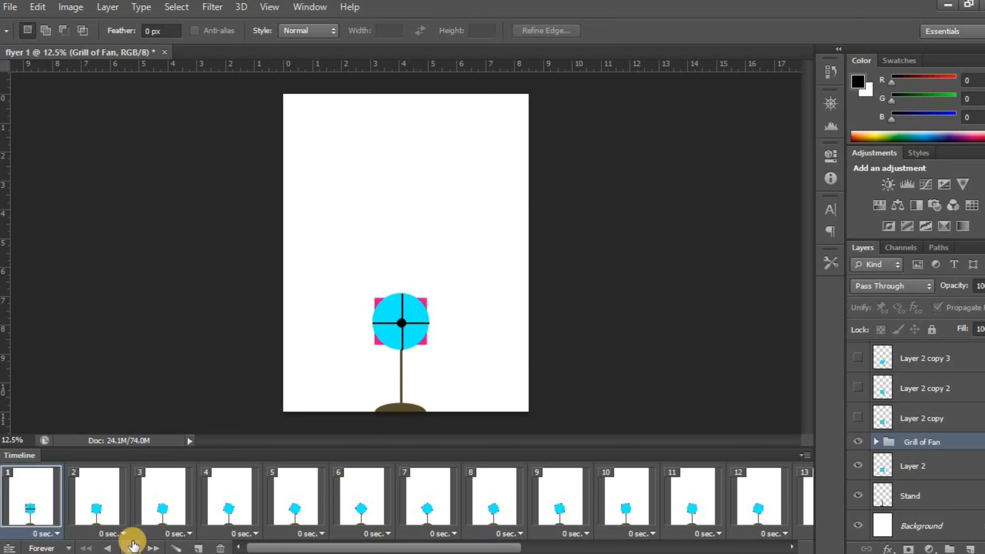
- Play the animation to check whether the grill shows in every frame, and return to frame 1
{"action": "left_click", "coordinate": [134, 547]}
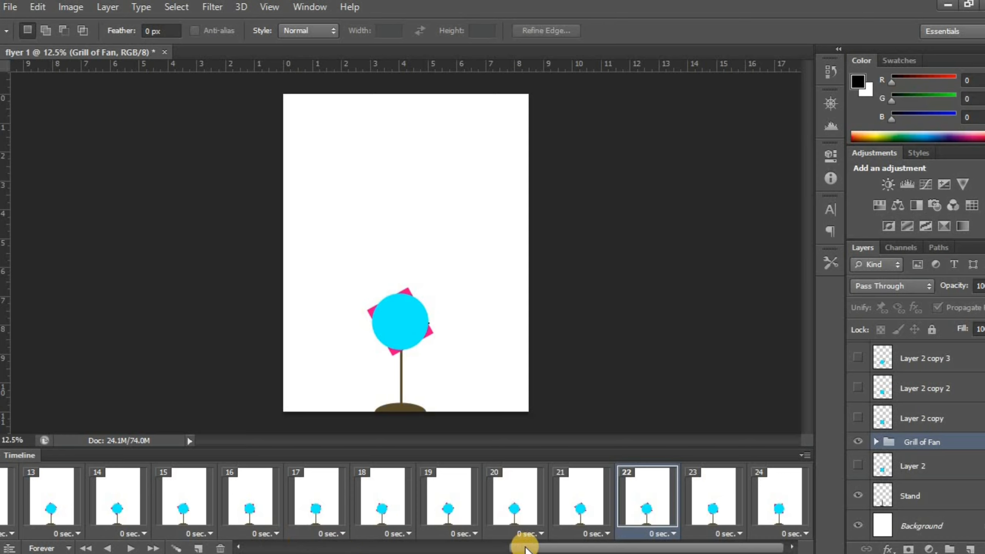
{"action": "left_click_drag", "start_coordinate": [527, 548], "coordinate": [399, 548]}
{"action": "left_click_drag", "start_coordinate": [339, 548], "coordinate": [249, 548]}
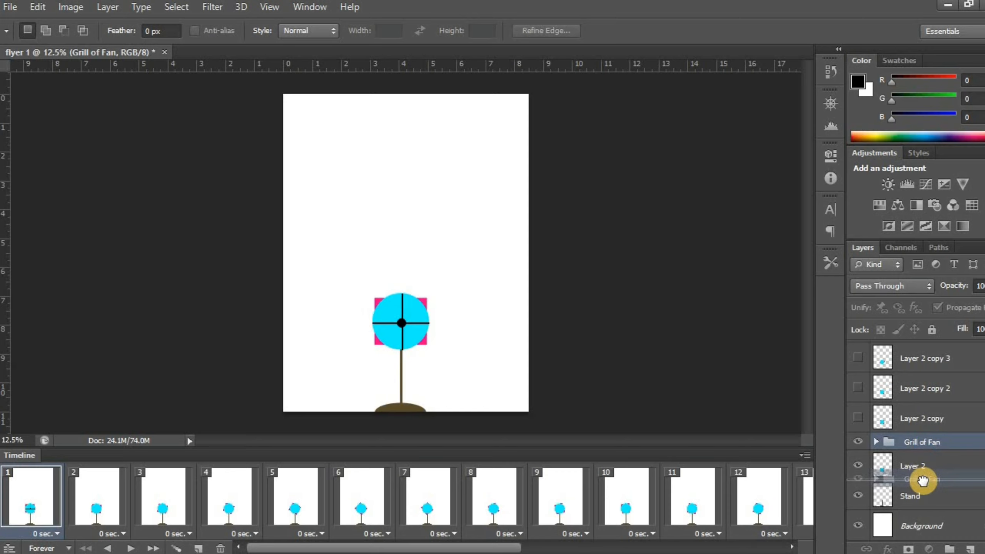
- Move the Grill of Fan group above Layer 2 copy 23 in the layer stack and play the animation
{"action": "left_click_drag", "start_coordinate": [920, 417], "coordinate": [917, 345]}
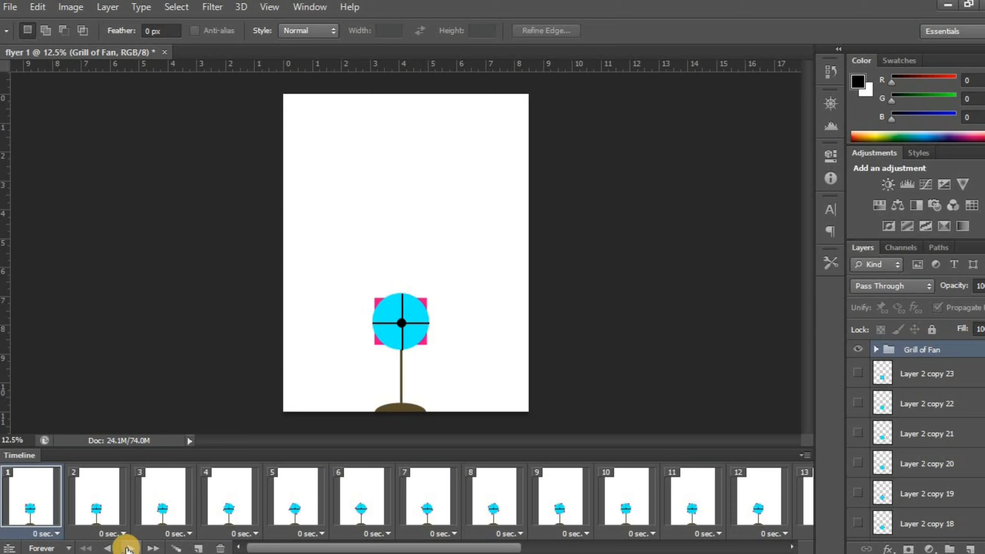
{"action": "left_click", "coordinate": [129, 549]}
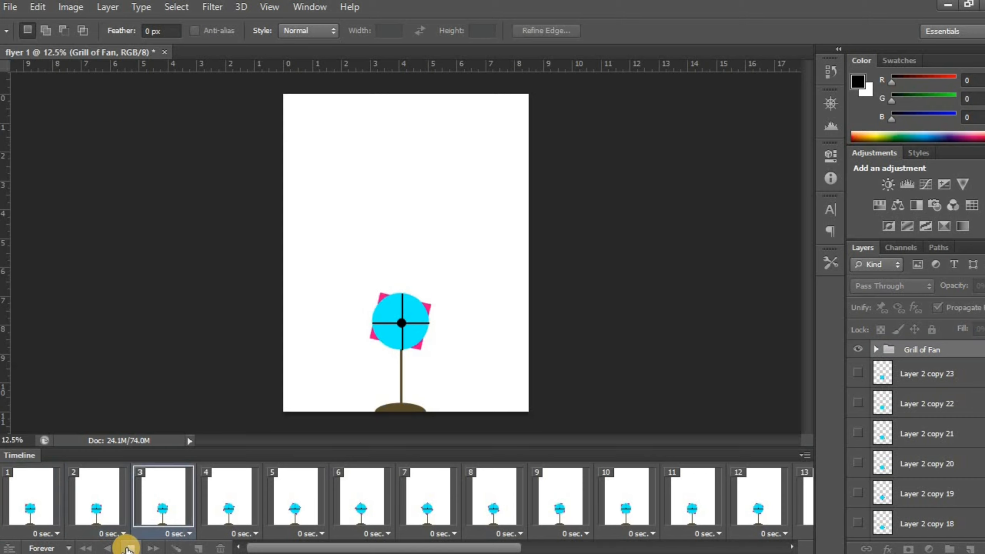